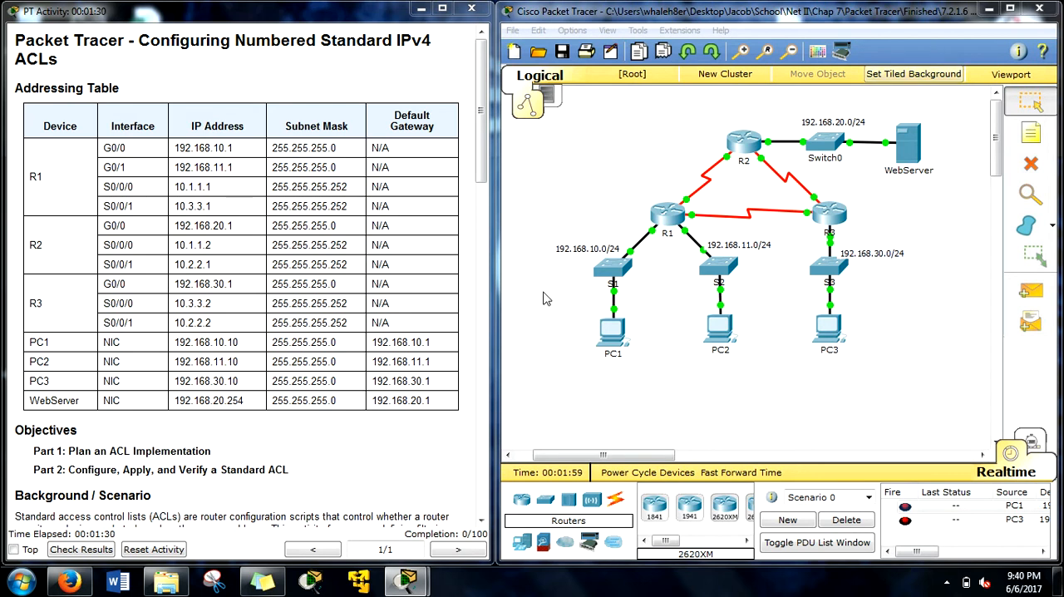
# Step: Review the R2 policy blocking 192.168.11.0/24 from the WebServer, its outbound ACL placement, and R2's location in the topology
pyautogui.moveTo(482, 160); pyautogui.dragTo(485, 348)
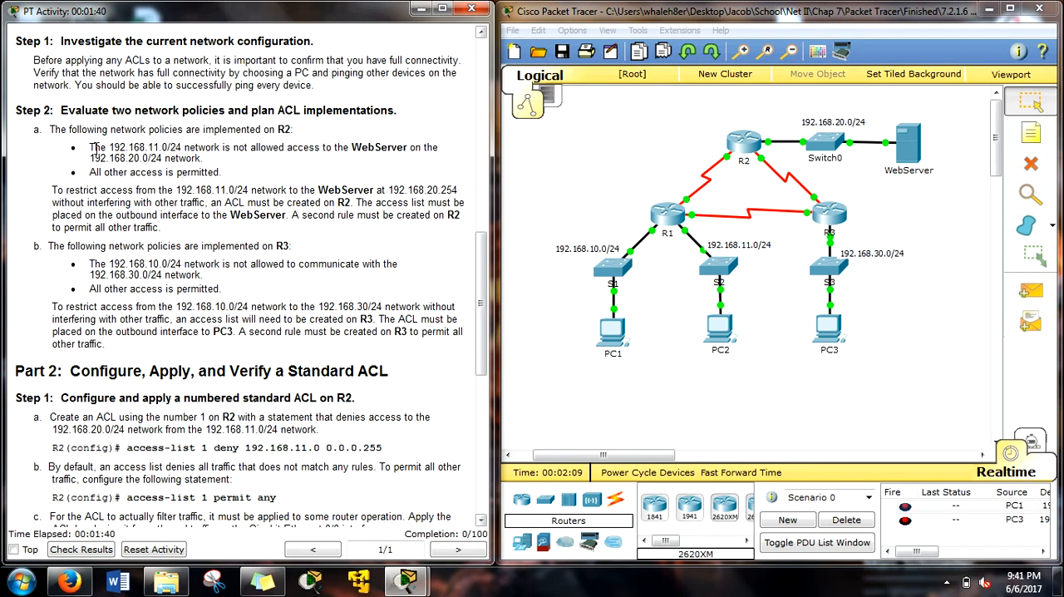
pyautogui.moveTo(111, 146); pyautogui.dragTo(171, 148)
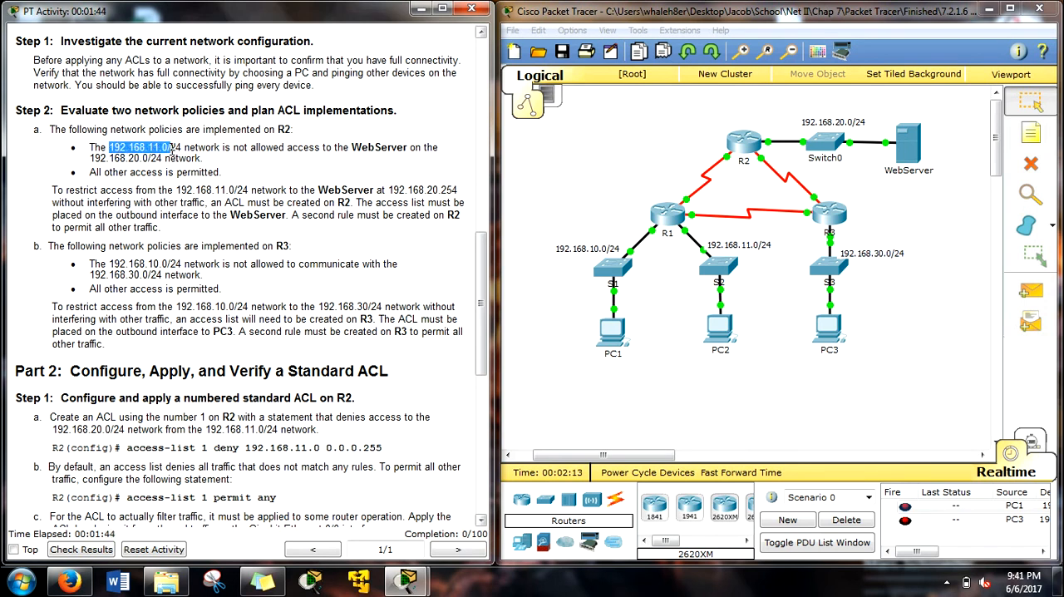
pyautogui.moveTo(351, 146); pyautogui.dragTo(407, 148)
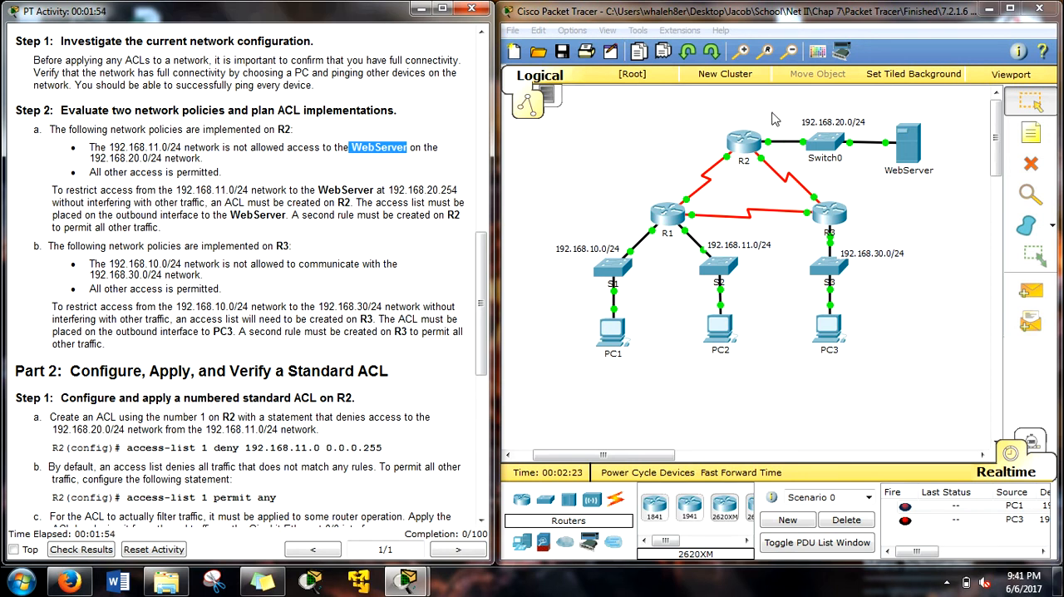
pyautogui.moveTo(765, 120); pyautogui.dragTo(775, 151)
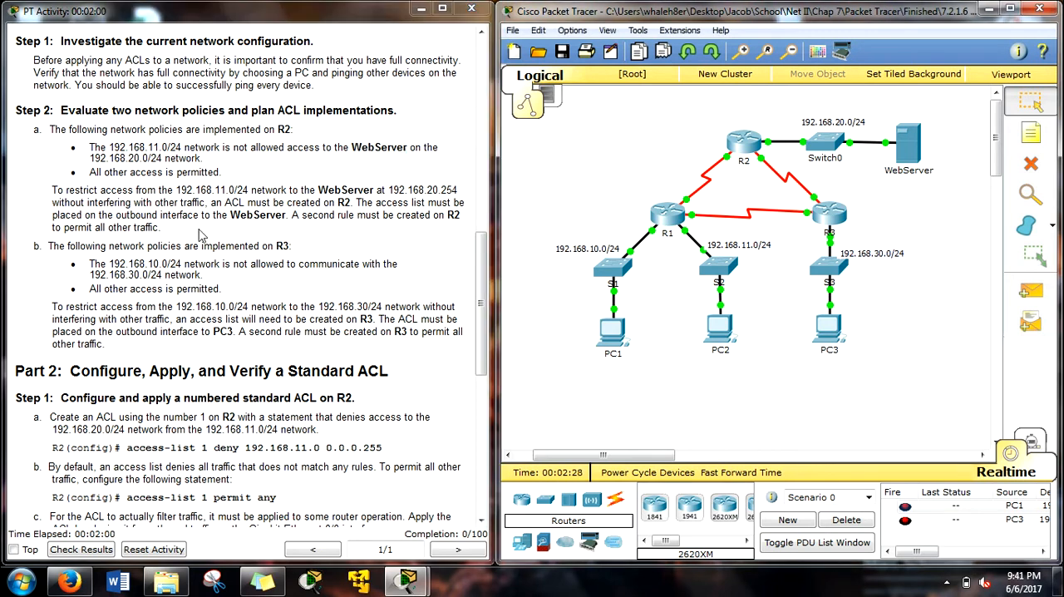
pyautogui.scroll(-2, 200, 258)
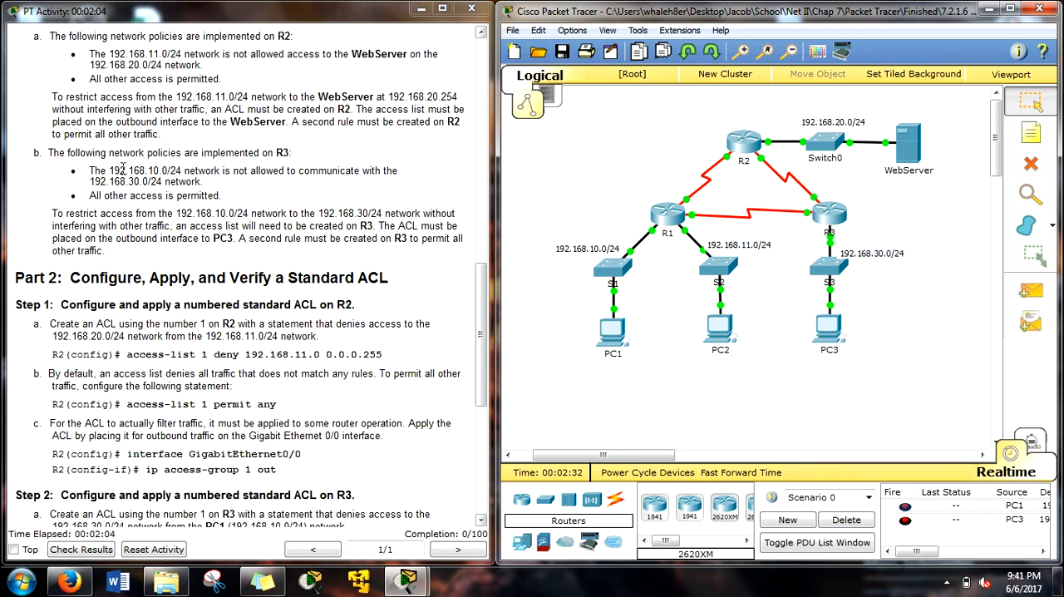
pyautogui.scroll(-2, 121, 170)
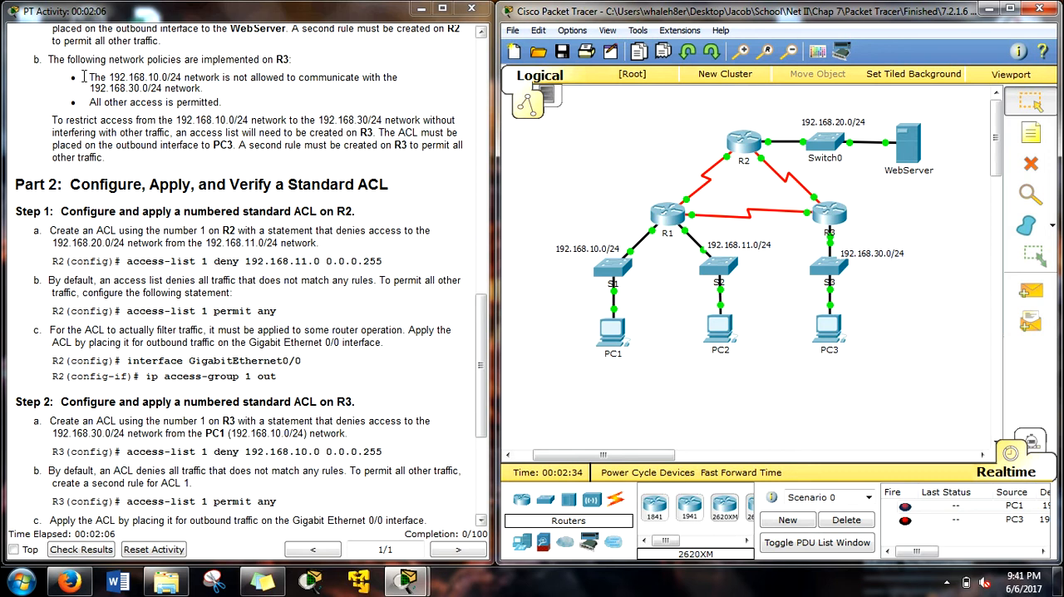
pyautogui.scroll(1, 84, 77)
pyautogui.moveTo(115, 75); pyautogui.dragTo(162, 76)
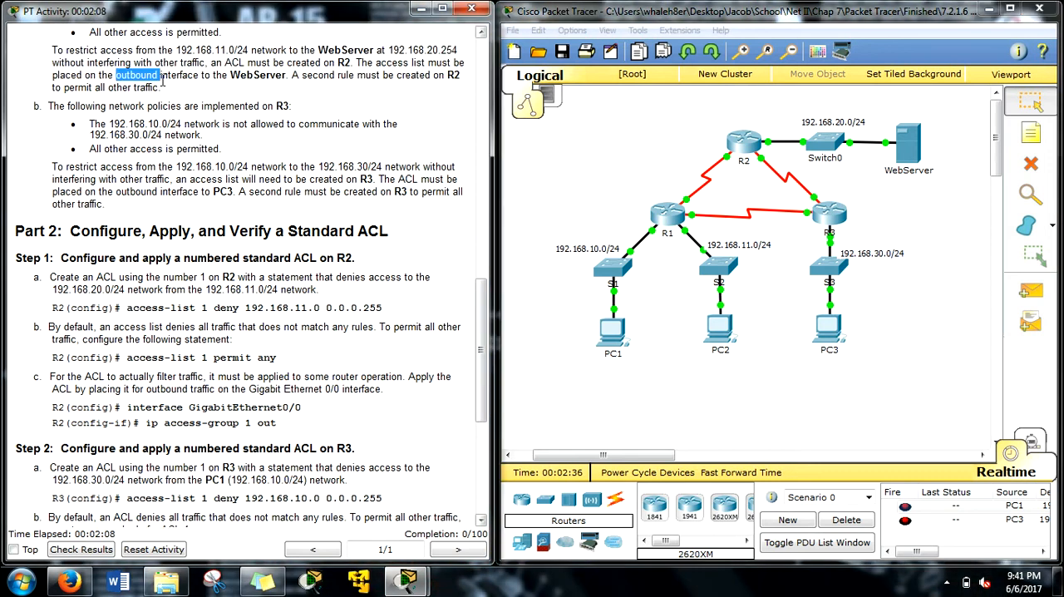
pyautogui.scroll(-1, 66, 91)
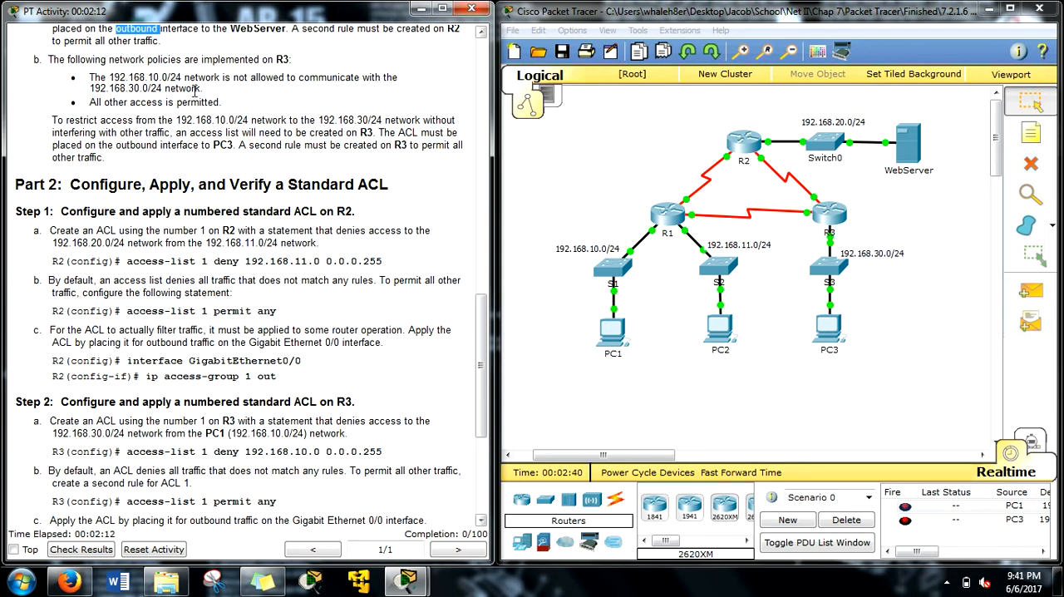
# Step: Review the R3 policy blocking 192.168.10.0/24 from 192.168.30.0/24, its devices in the topology, and the Part 2 instructions
pyautogui.moveTo(111, 76); pyautogui.dragTo(154, 77)
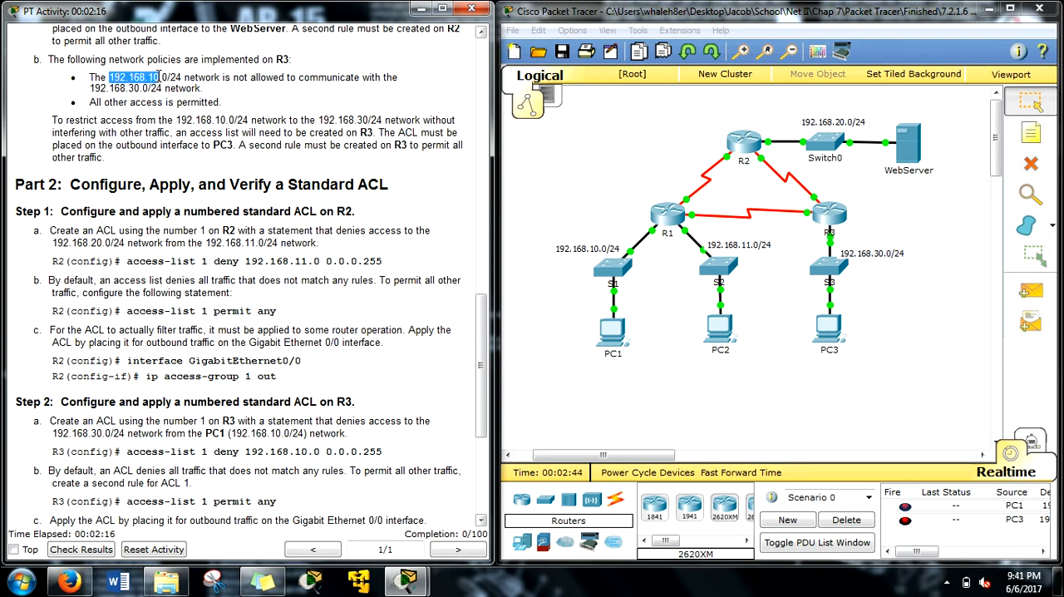
pyautogui.moveTo(540, 231); pyautogui.dragTo(630, 285)
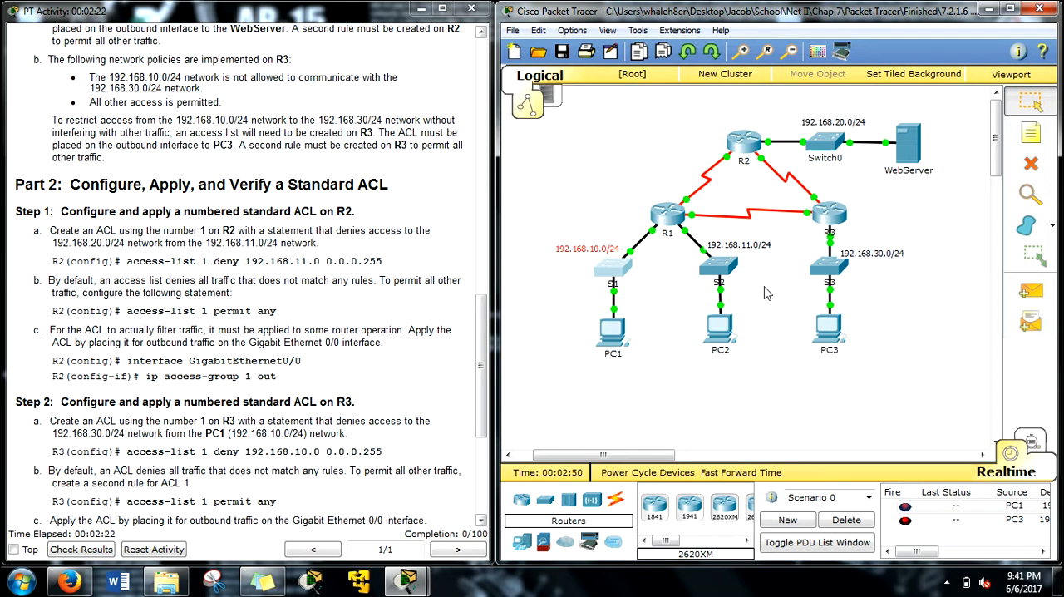
pyautogui.moveTo(878, 367); pyautogui.dragTo(803, 268)
pyautogui.moveTo(803, 231)
pyautogui.mouseDown()
pyautogui.moveTo(838, 238)
pyautogui.moveTo(816, 232)
pyautogui.mouseUp()
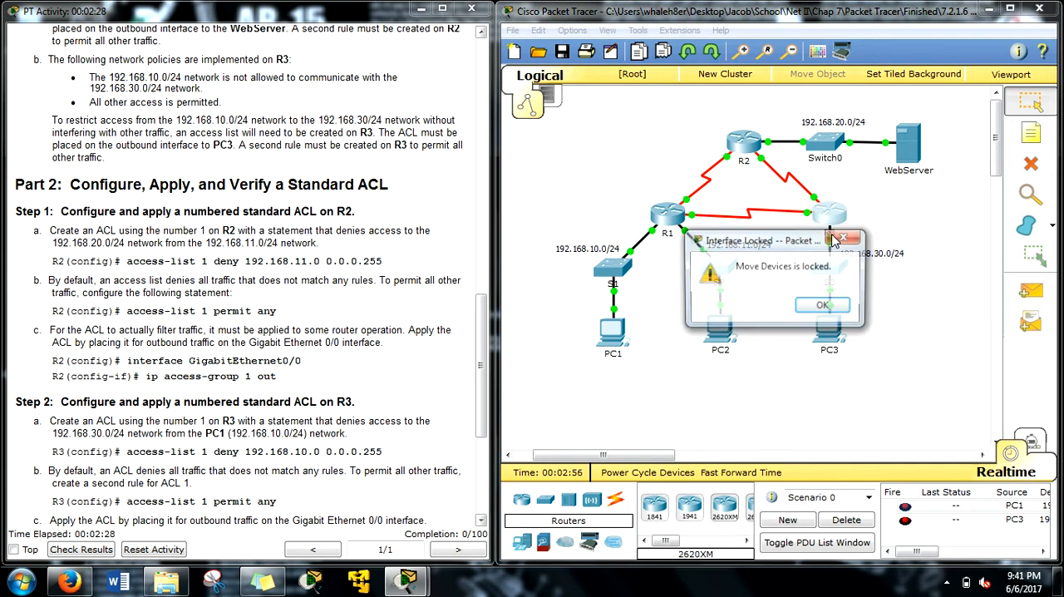
pyautogui.click(846, 240)
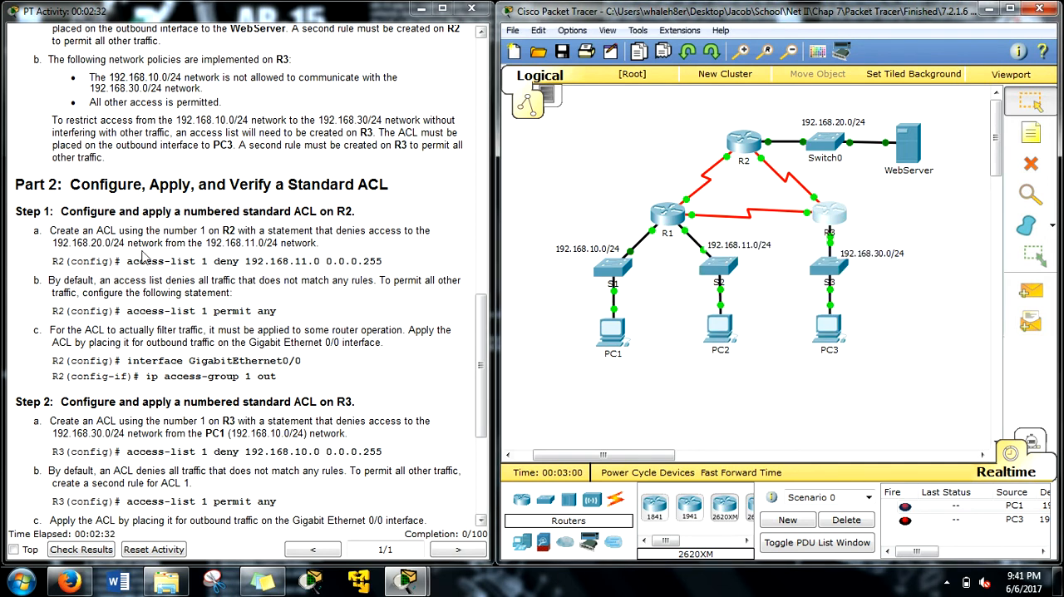
pyautogui.click(218, 187)
pyautogui.scroll(-3, 213, 190)
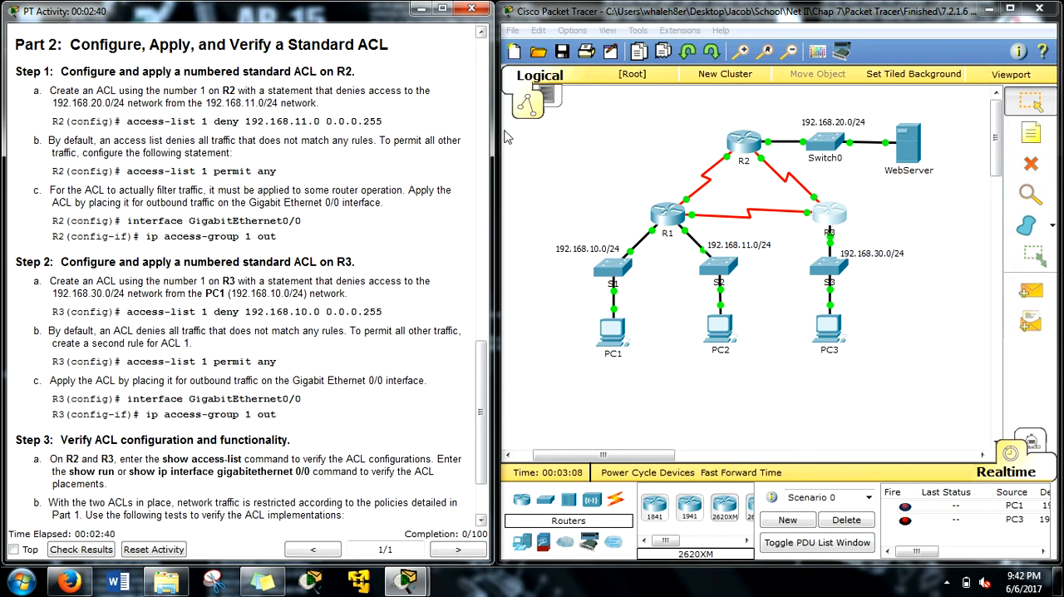
# Step: Open router R2's command line and enter privileged mode with en and global configuration mode with conf t
pyautogui.click(744, 146)
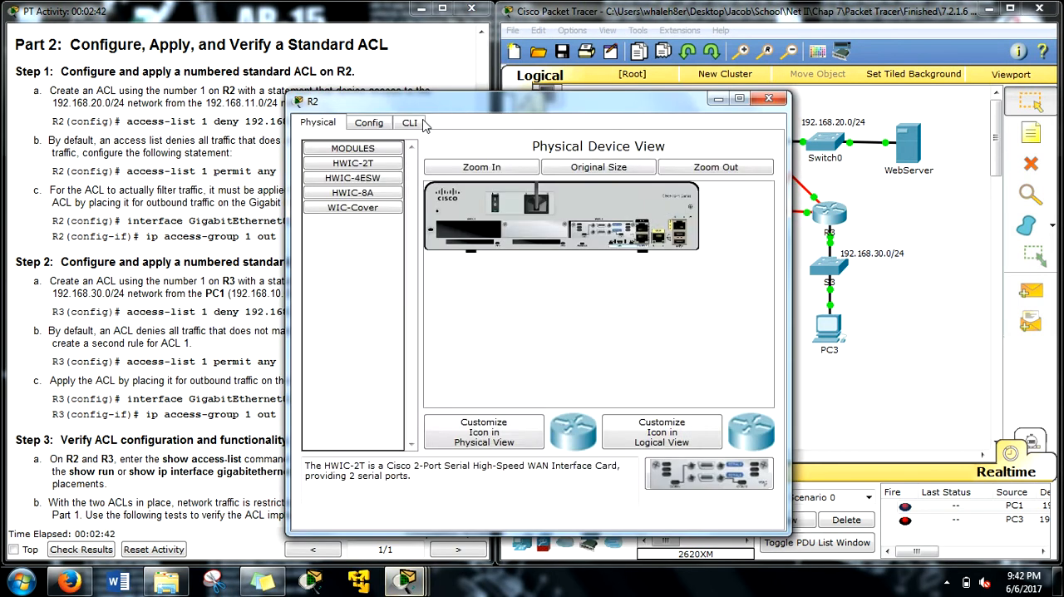
pyautogui.click(410, 122)
pyautogui.moveTo(473, 112); pyautogui.dragTo(692, 81)
pyautogui.press('Return')
pyautogui.press('Return')
pyautogui.press('Return')
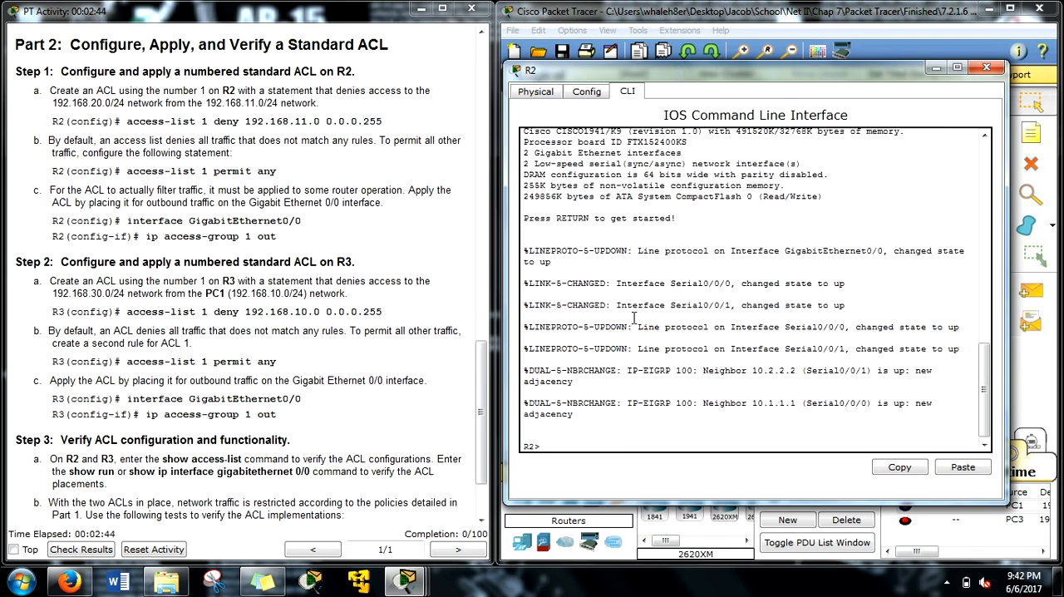
pyautogui.write('en')
pyautogui.press('Return')
pyautogui.write('conf t')
pyautogui.press('Return')
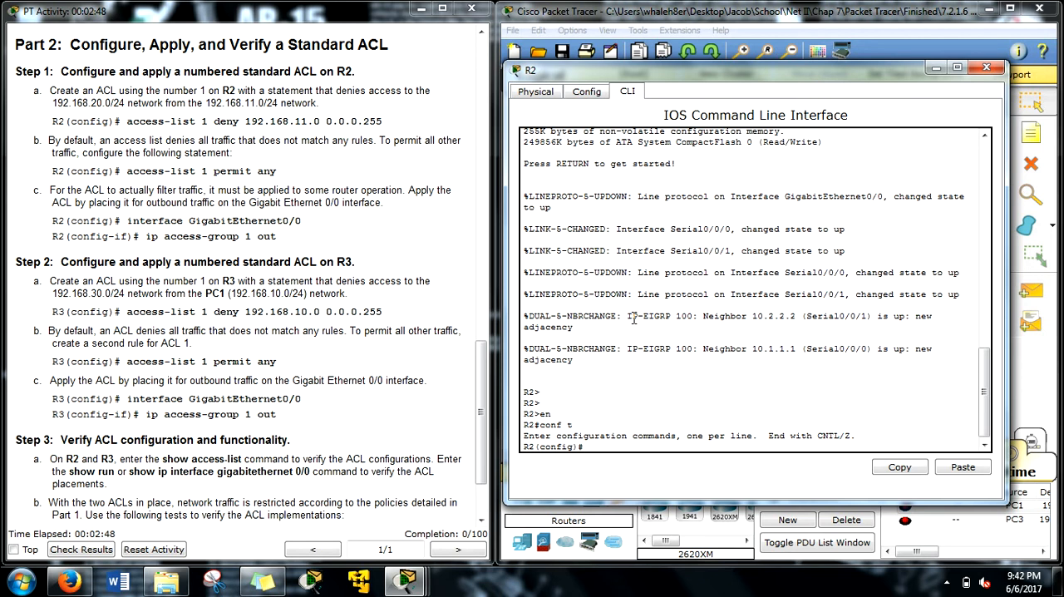
# Step: Begin R2's standard ACL statement as access-list 1 deny 192.168.11.0, without submitting it
pyautogui.write('ac')
pyautogui.press('Tab')
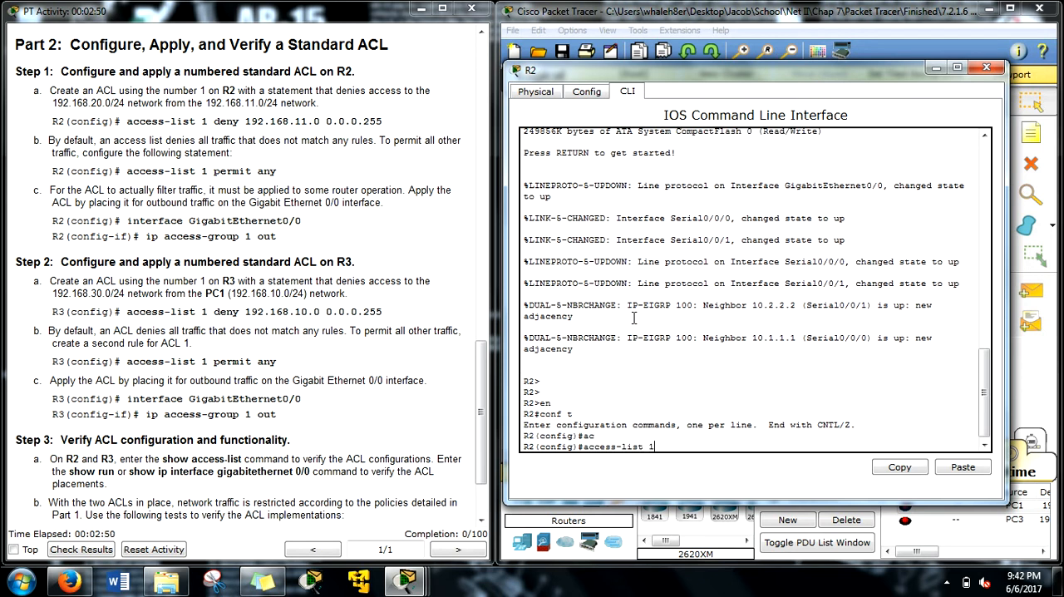
pyautogui.write('1 de')
pyautogui.press('Tab')
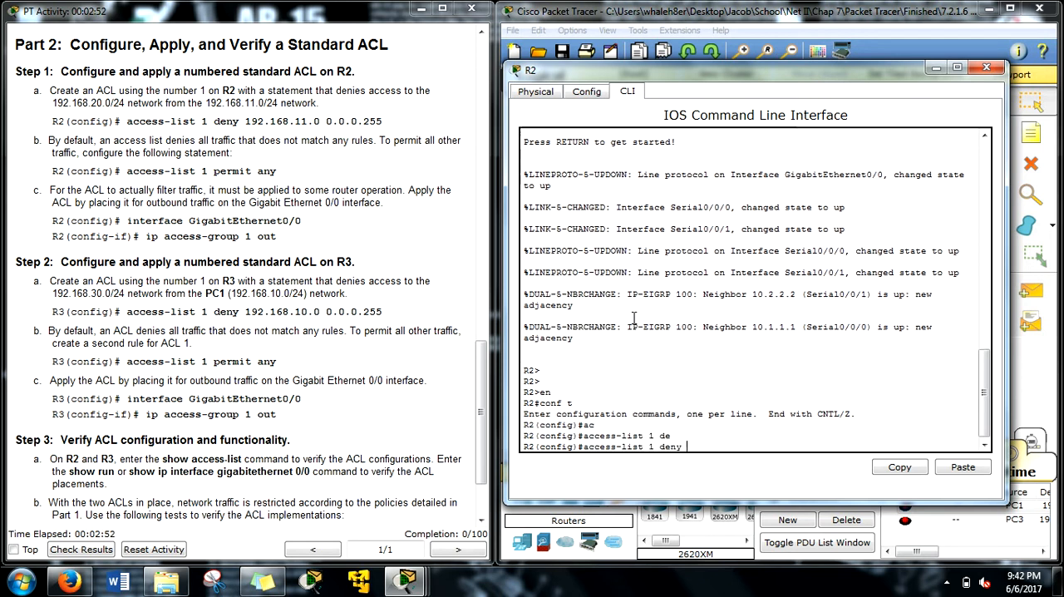
pyautogui.write('192.1')
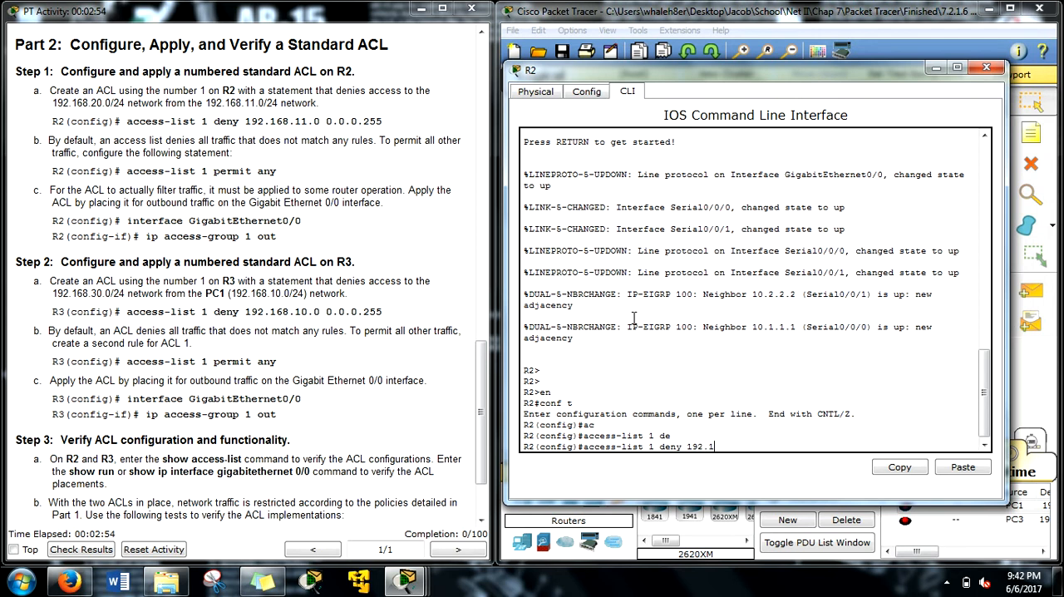
pyautogui.write('68.11.0')
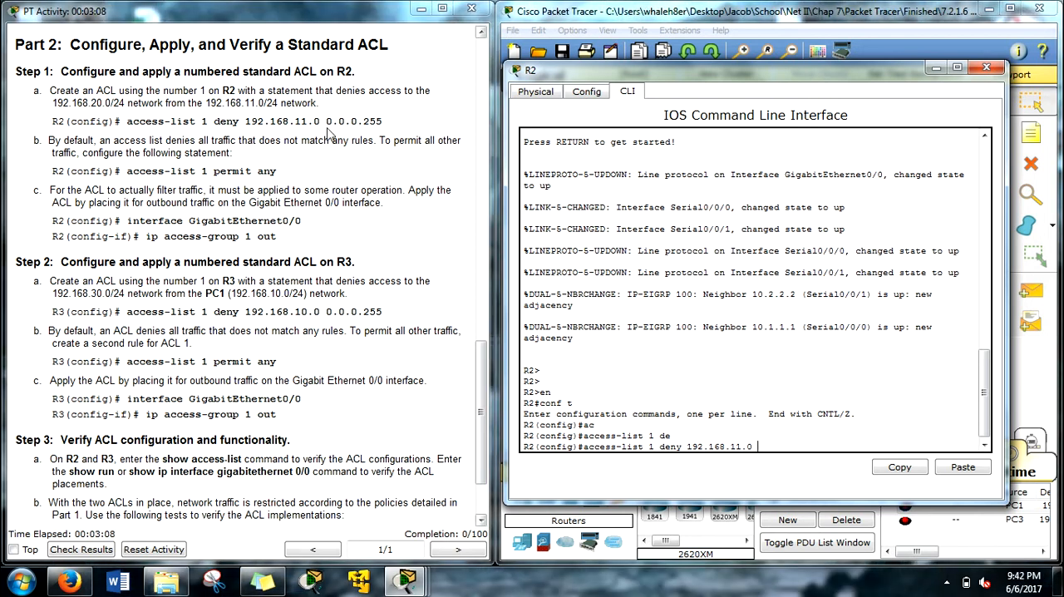
# Step: Examine how each octet of the wildcard mask matches the network address in the instructions' R2 deny statement
pyautogui.doubleClick(329, 122)
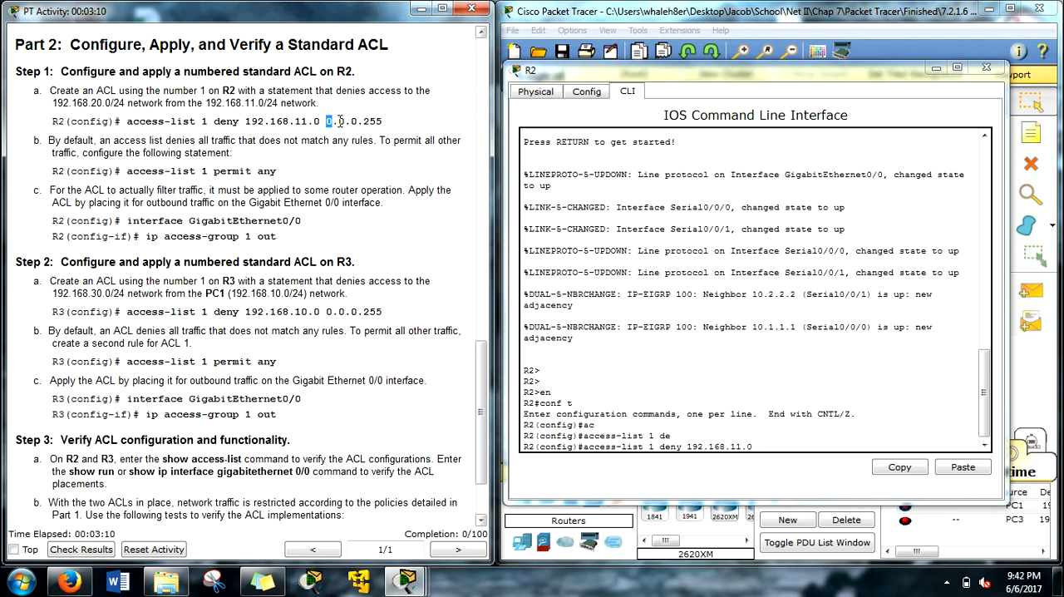
pyautogui.moveTo(246, 121); pyautogui.dragTo(265, 122)
pyautogui.doubleClick(341, 122)
pyautogui.moveTo(269, 121); pyautogui.dragTo(285, 121)
pyautogui.click(383, 118)
pyautogui.moveTo(320, 122); pyautogui.dragTo(383, 125)
pyautogui.click(329, 121)
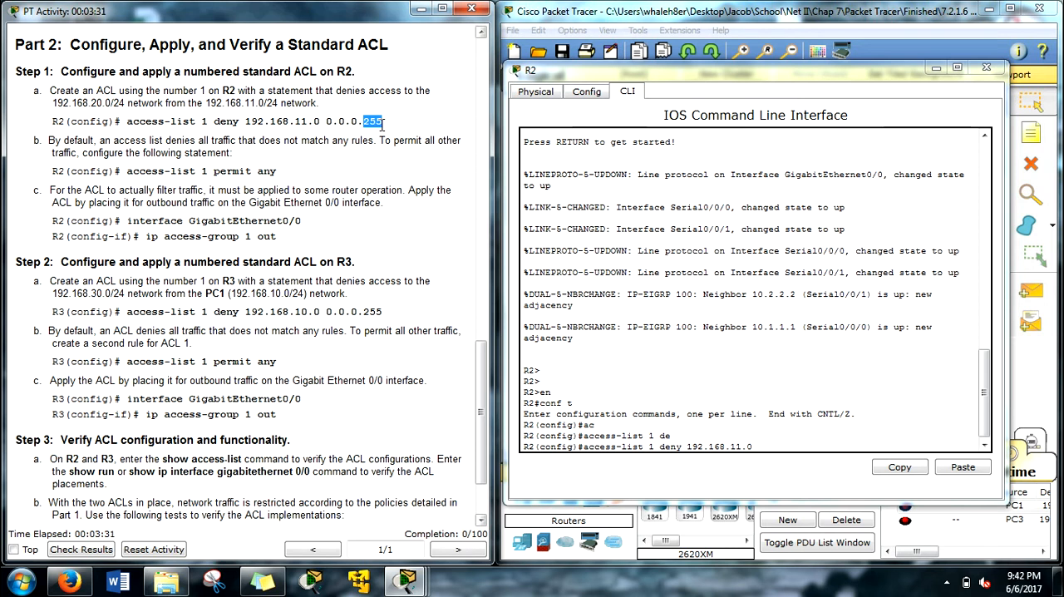
pyautogui.click(316, 120)
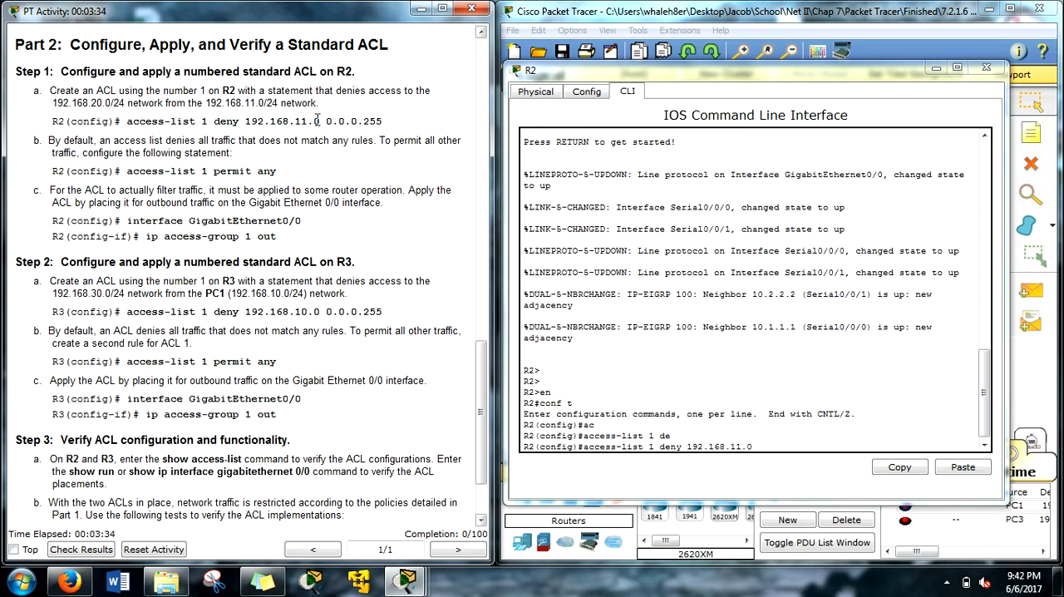
pyautogui.moveTo(315, 122); pyautogui.dragTo(321, 123)
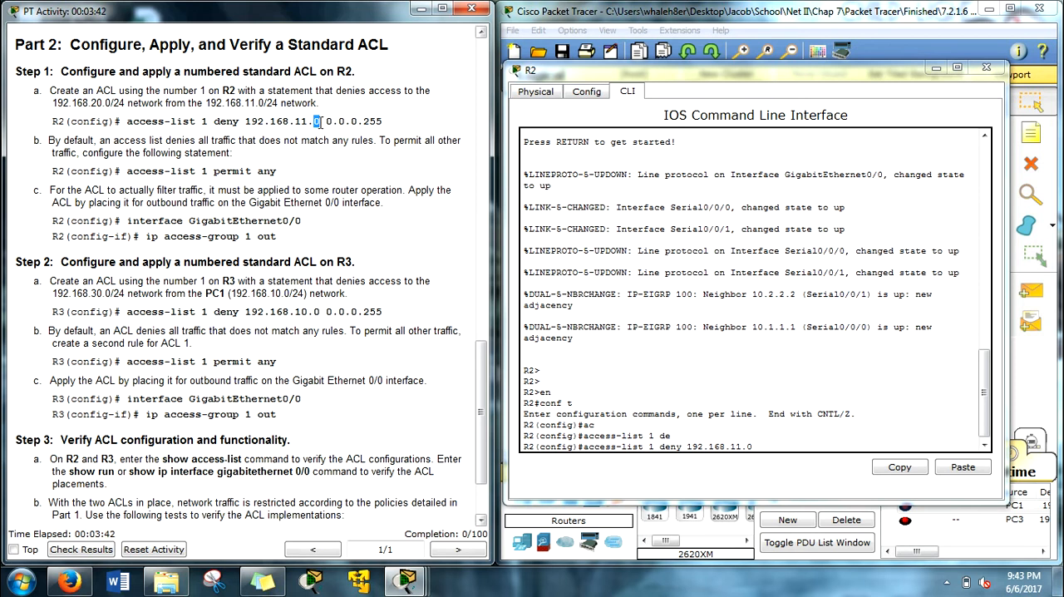
pyautogui.moveTo(383, 121); pyautogui.dragTo(326, 122)
pyautogui.click(391, 126)
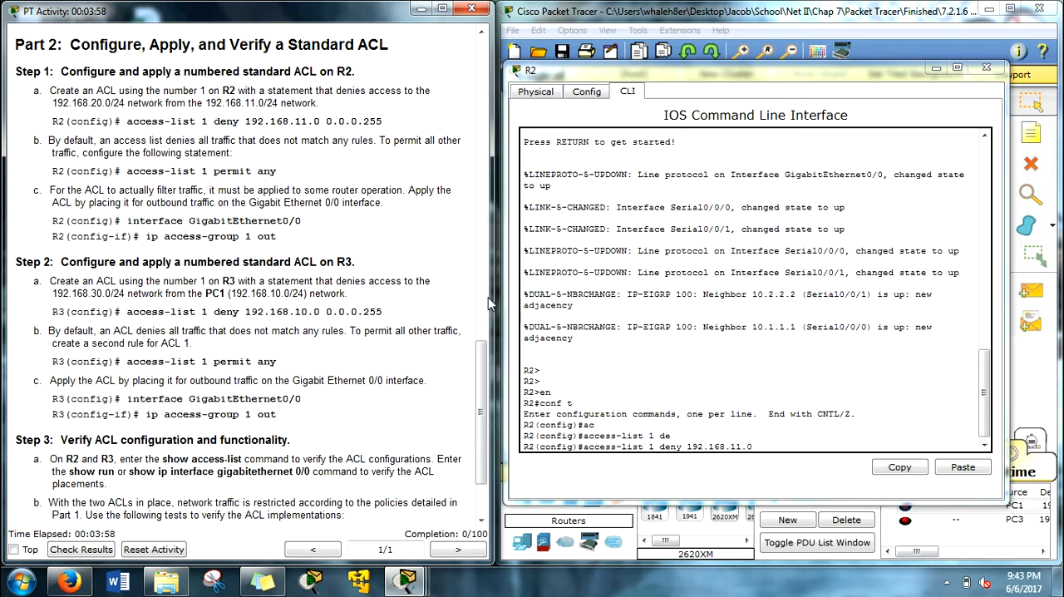
# Step: Complete the ACL 1 deny statement on R2 with the wildcard mask 0.0.0.255 and submit it
pyautogui.click(777, 447)
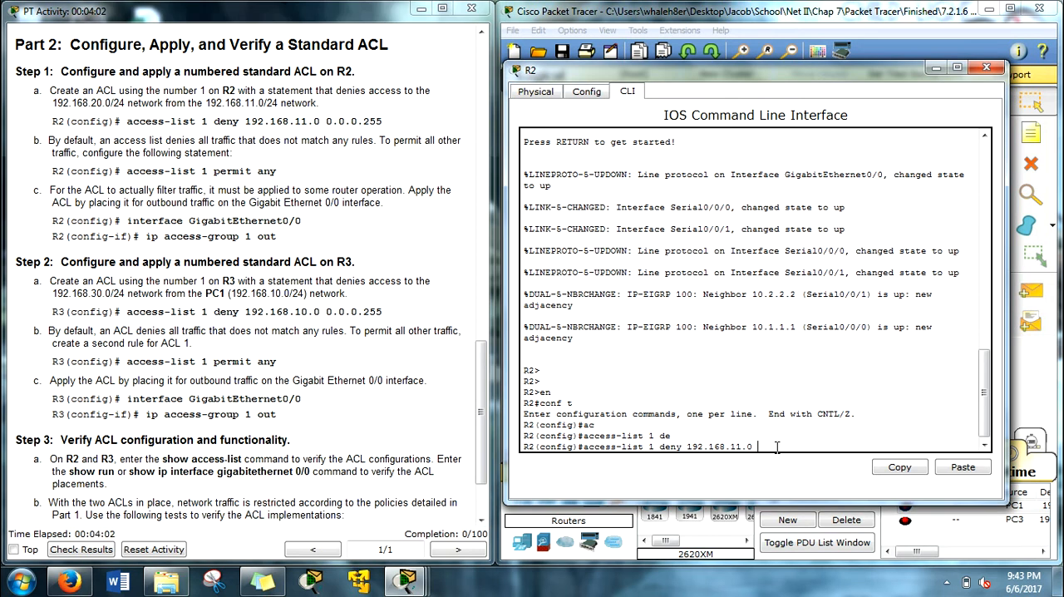
pyautogui.write('.0 0.0.0.2')
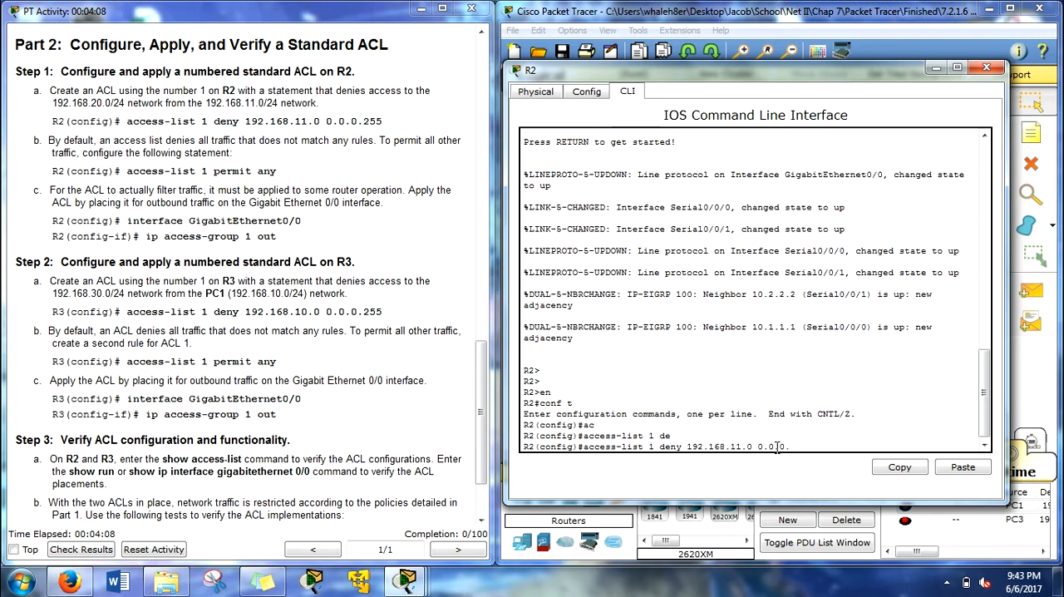
pyautogui.write('55')
pyautogui.press('Return')
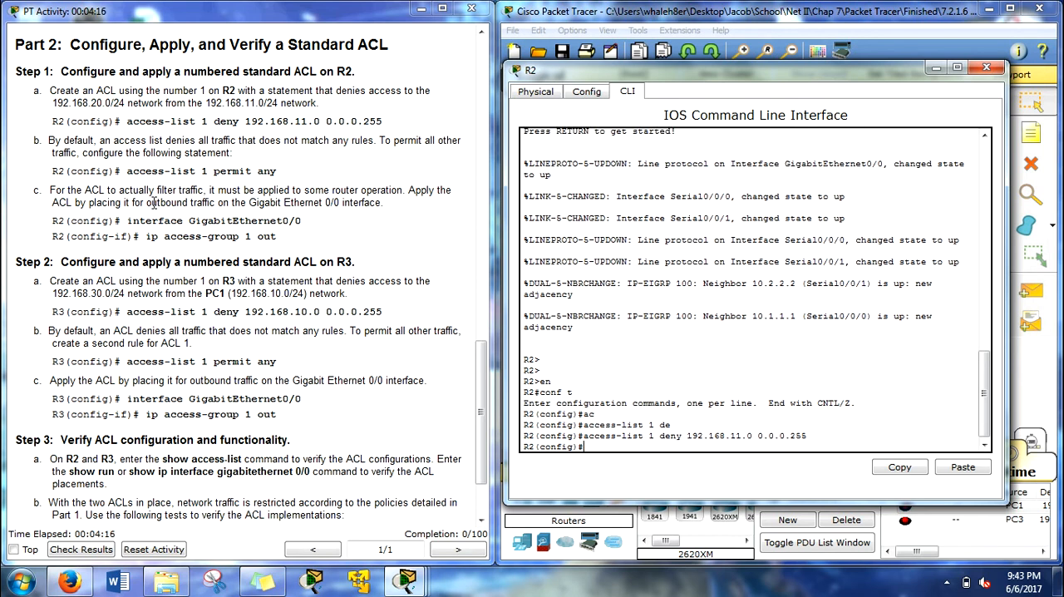
# Step: Begin the second ACL rule on R2 as access-list 1 permit, following the instructions
pyautogui.moveTo(277, 171); pyautogui.dragTo(127, 175)
pyautogui.click(613, 445)
pyautogui.write('a')
pyautogui.press('Tab')
pyautogui.write('c')
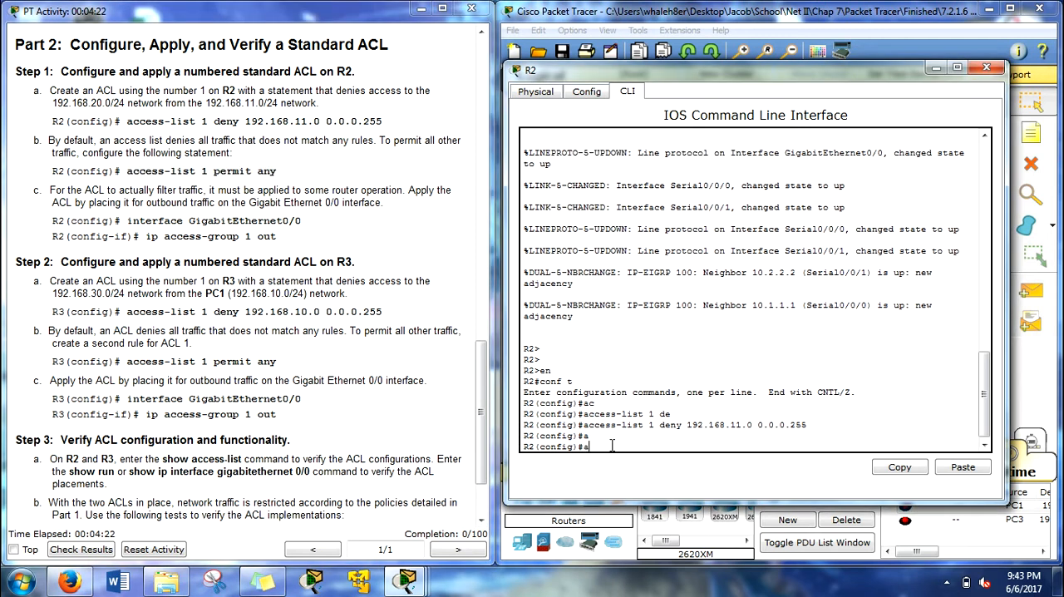
pyautogui.press('Tab')
pyautogui.write('per')
pyautogui.press('Tab')
pyautogui.press('BackSpace')
pyautogui.press('BackSpace')
pyautogui.press('Tab')
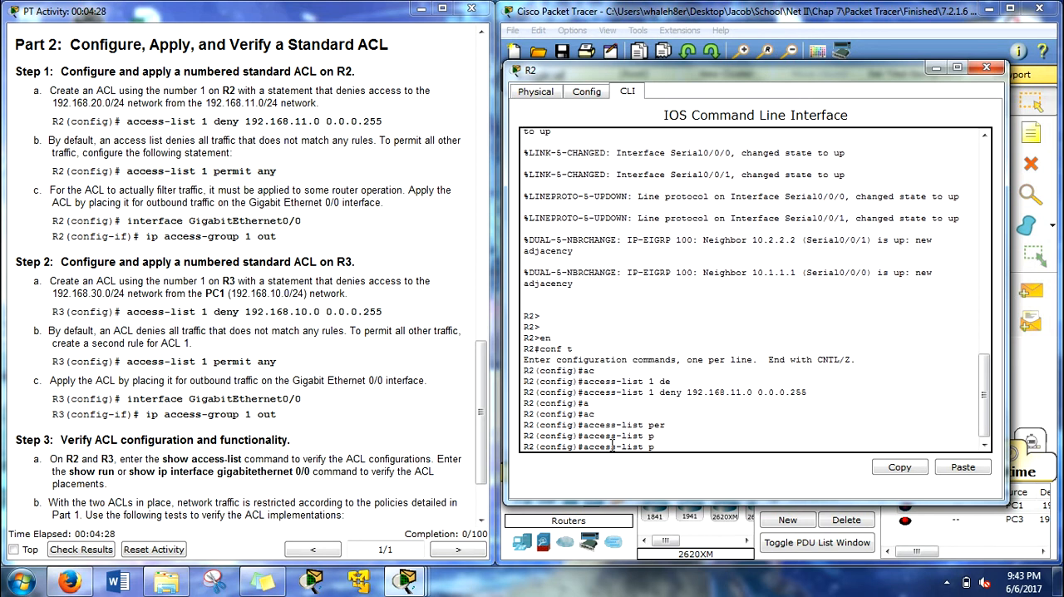
pyautogui.write('per')
pyautogui.press('Tab')
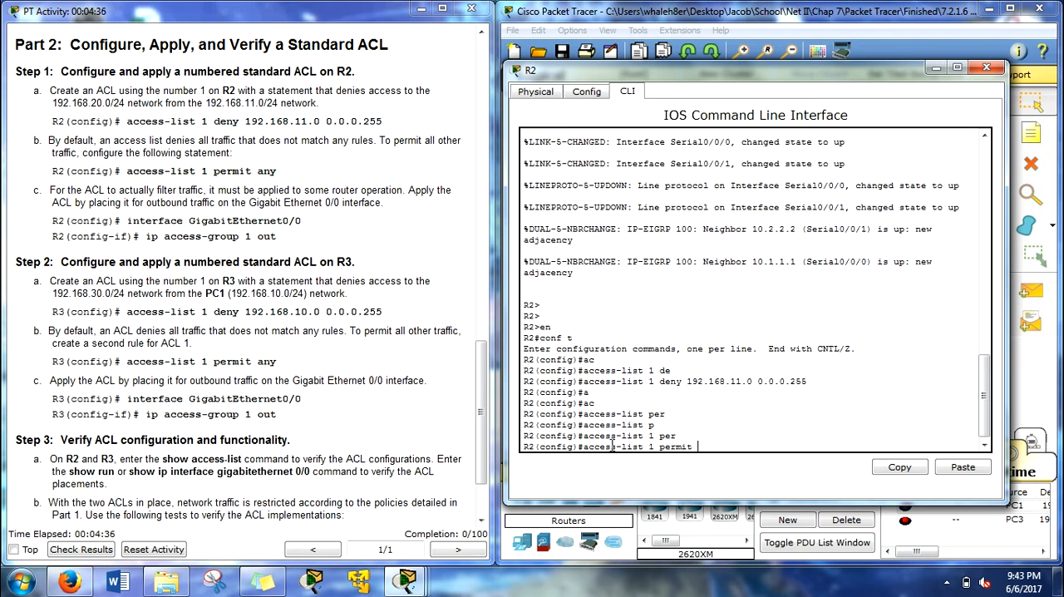
pyautogui.write('0.0.0.0 2')
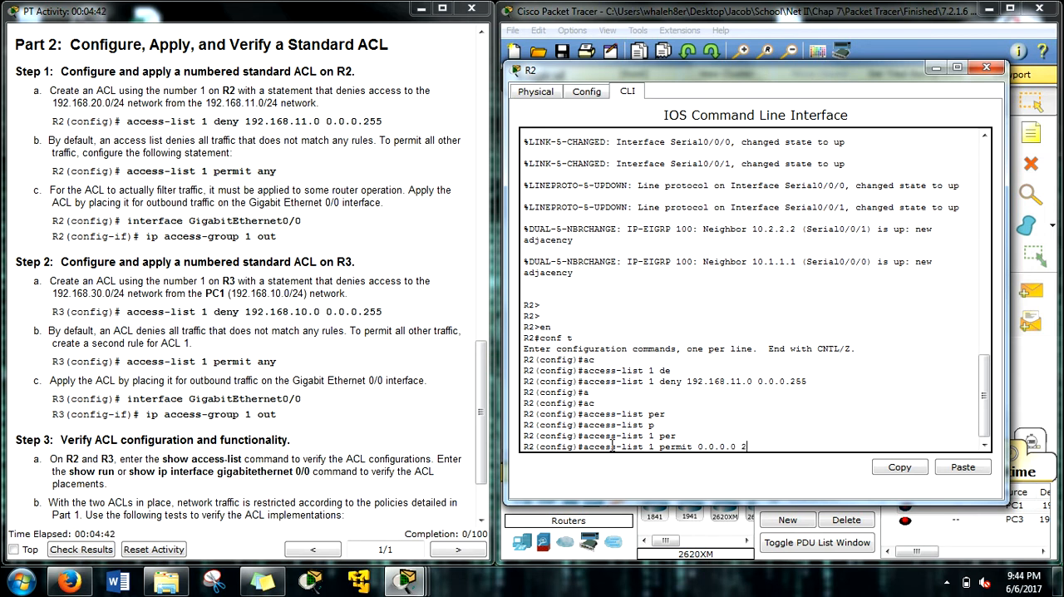
pyautogui.write('.255.255.255')
pyautogui.press('BackSpace')
pyautogui.press('BackSpace')
pyautogui.press('BackSpace')
pyautogui.press('BackSpace')
pyautogui.press('BackSpace')
pyautogui.press('BackSpace')
pyautogui.press('BackSpace')
pyautogui.press('BackSpace')
pyautogui.press('BackSpace')
pyautogui.press('BackSpace')
pyautogui.press('BackSpace')
pyautogui.press('BackSpace')
pyautogui.press('BackSpace')
pyautogui.press('BackSpace')
pyautogui.press('BackSpace')
pyautogui.press('BackSpace')
pyautogui.press('BackSpace')
pyautogui.press('BackSpace')
pyautogui.press('BackSpace')
pyautogui.press('BackSpace')
# Step: Complete the ACL 1 permit rule on R2 with any as the source and submit it
pyautogui.write('any')
pyautogui.press('Return')
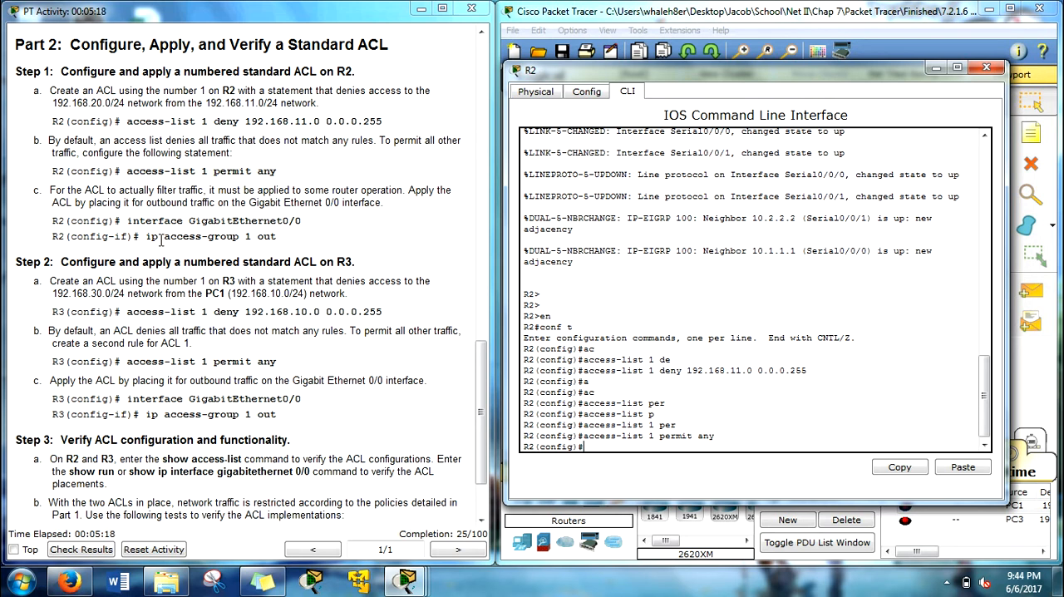
# Step: Check R2's interface toward Switch0 in the topology and enter interface configuration mode for g0/0
pyautogui.moveTo(787, 70); pyautogui.dragTo(423, 69)
pyautogui.click(773, 121)
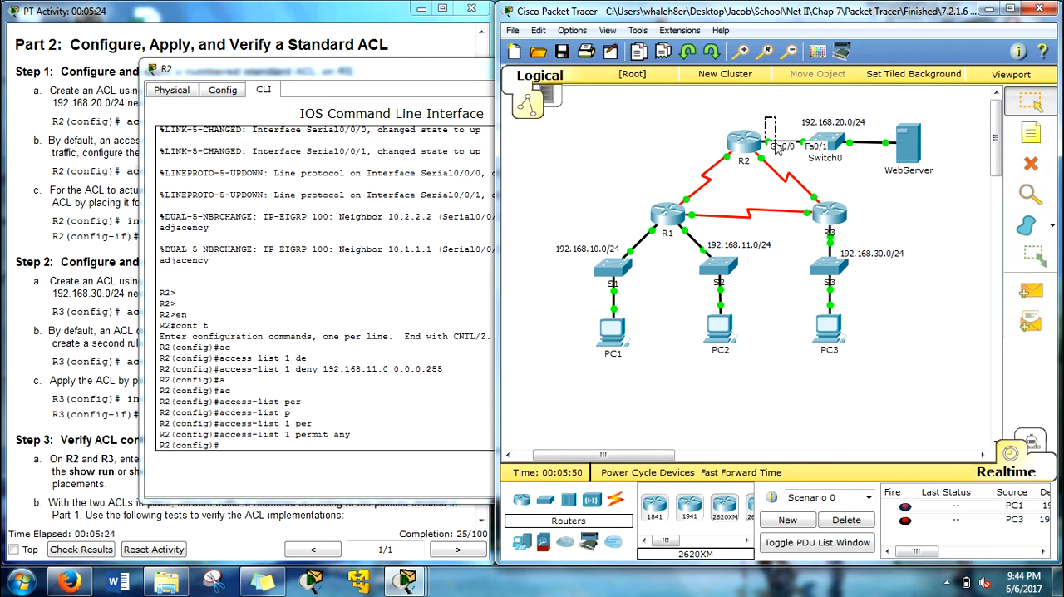
pyautogui.moveTo(423, 72); pyautogui.dragTo(742, 46)
pyautogui.write('int')
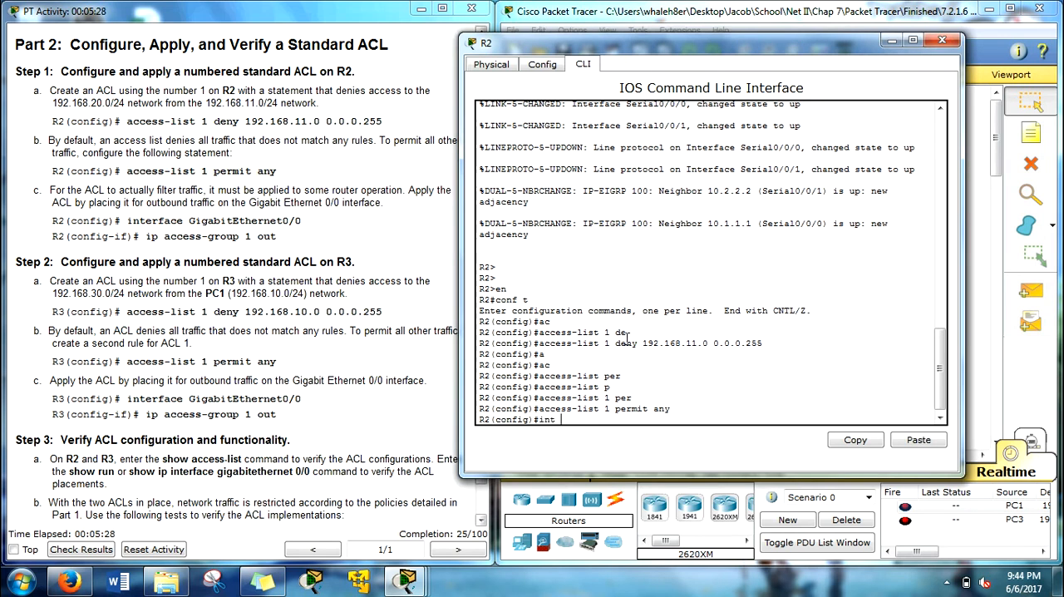
pyautogui.press('Return')
pyautogui.press('Up')
pyautogui.write('g0/0')
pyautogui.press('Return')
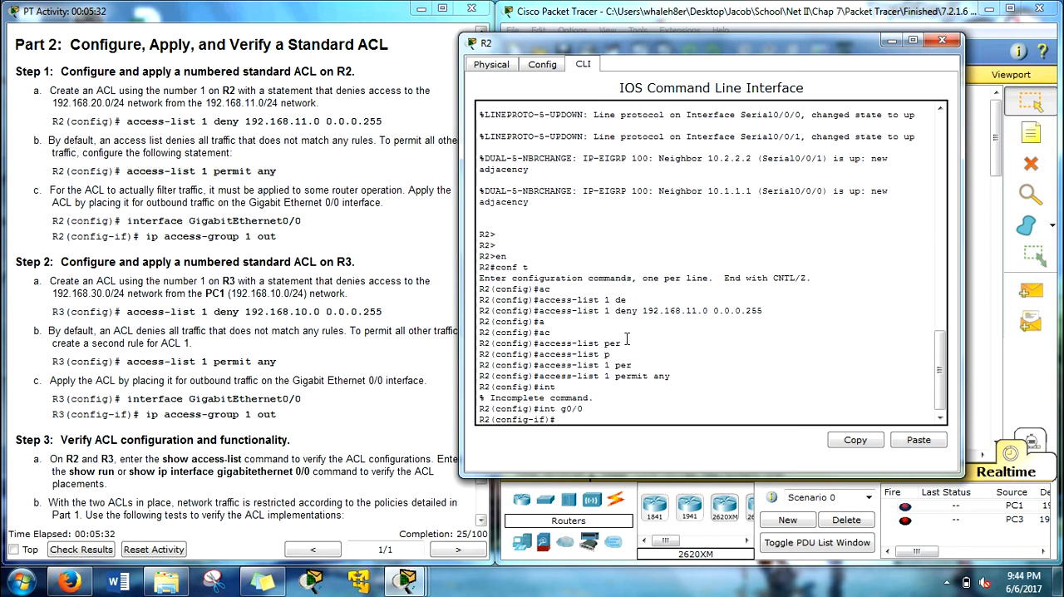
# Step: Write the command ip access-group 1 out for R2's g0/0 interface, checking it against the ACL 1 deny and permit statements
pyautogui.write('ip a')
pyautogui.press('Tab')
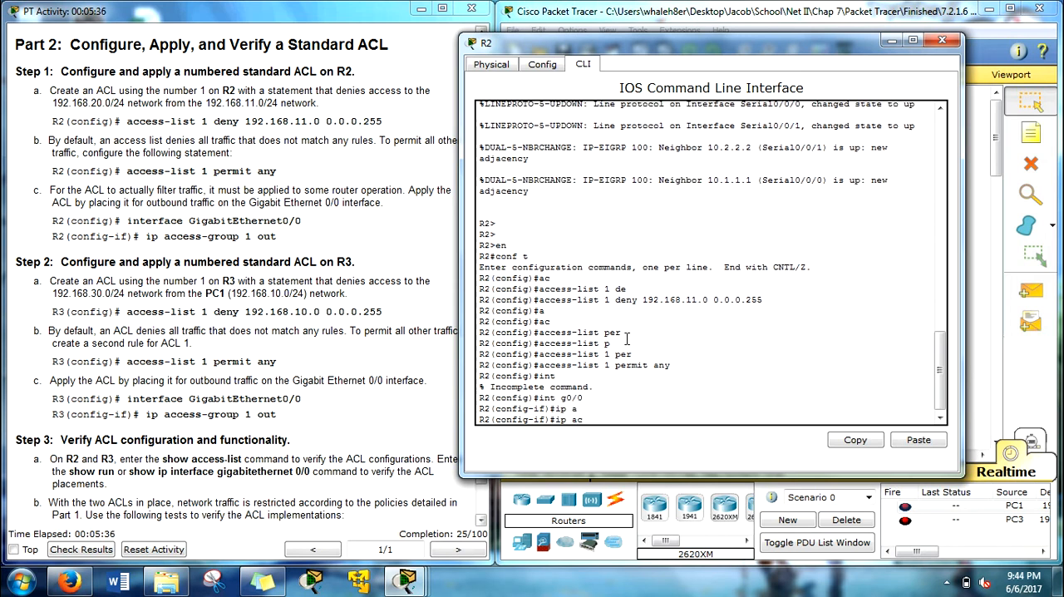
pyautogui.write('c')
pyautogui.press('Tab')
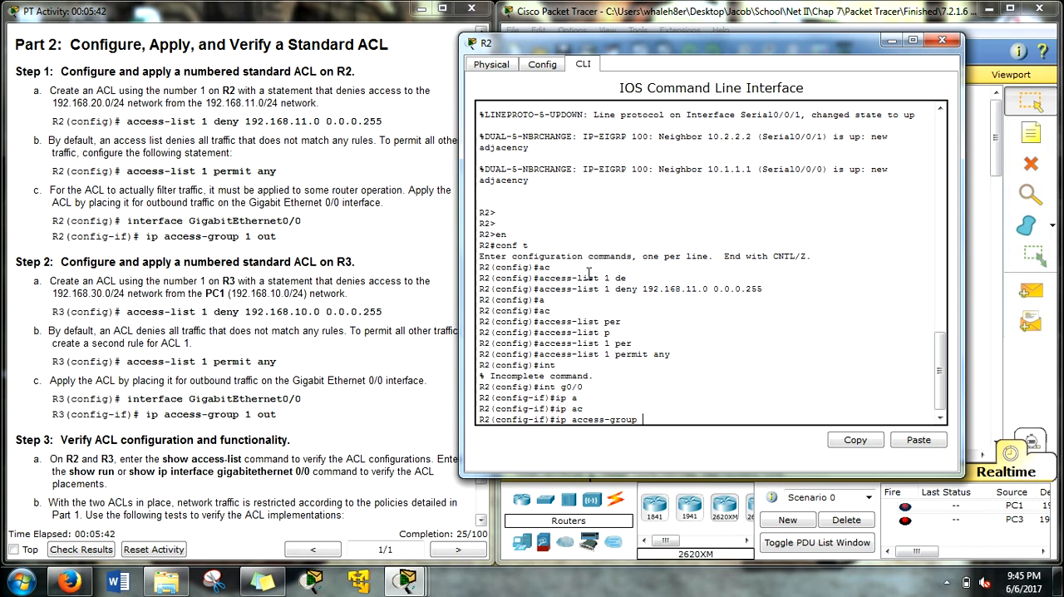
pyautogui.moveTo(545, 289); pyautogui.dragTo(768, 300)
pyautogui.moveTo(547, 356); pyautogui.dragTo(683, 357)
pyautogui.click(649, 387)
pyautogui.write('ut')
# Step: Check R2's link toward 192.168.20.0/24 in the topology, submit ip access-group 1 out on g0/0, and close R2's window
pyautogui.moveTo(831, 42); pyautogui.dragTo(476, 55)
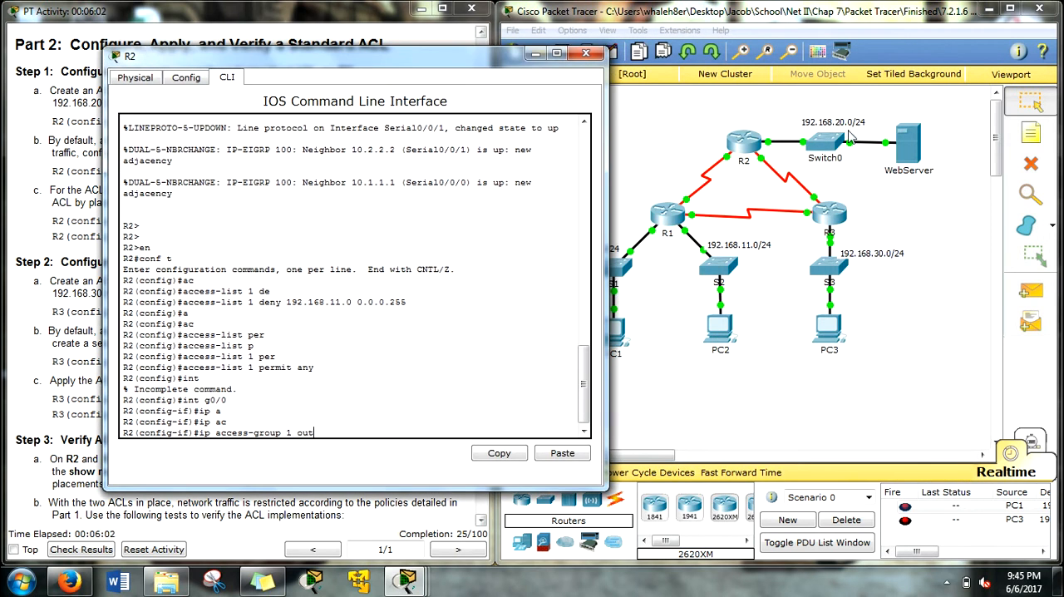
pyautogui.moveTo(879, 404); pyautogui.dragTo(584, 176)
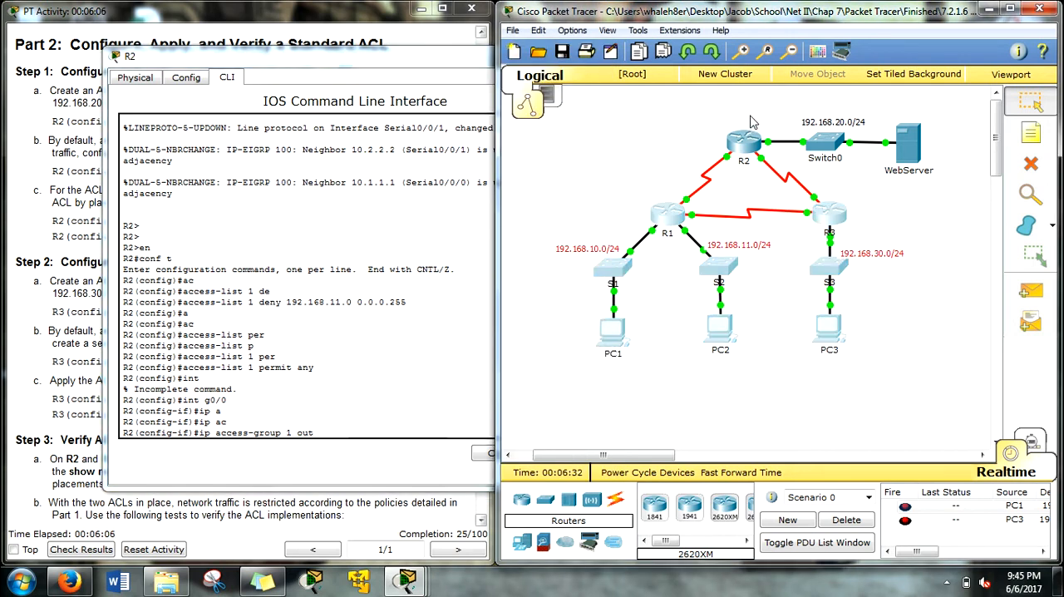
pyautogui.moveTo(763, 120); pyautogui.dragTo(948, 159)
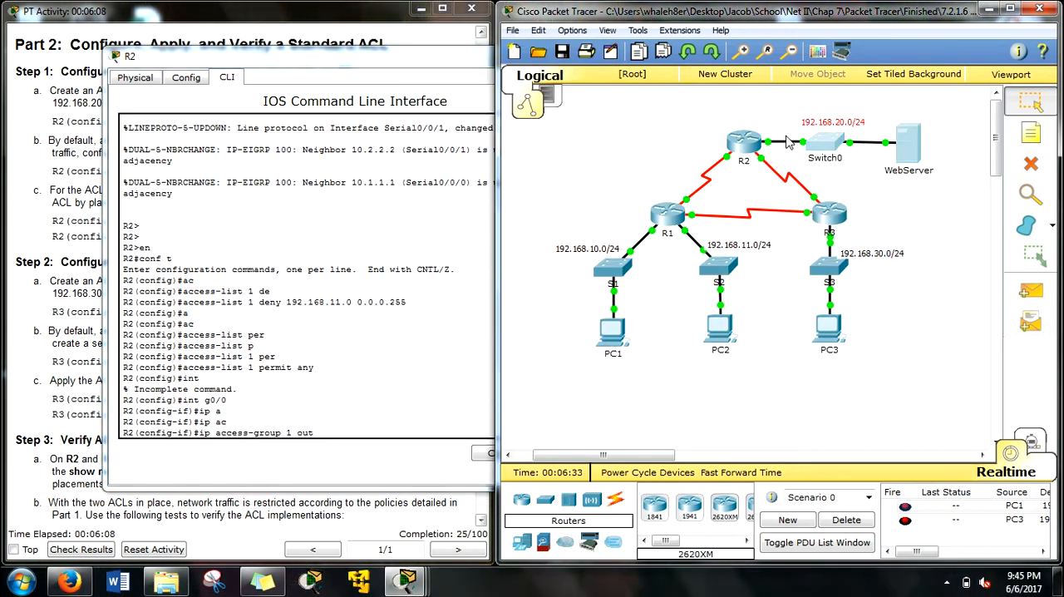
pyautogui.click(747, 139)
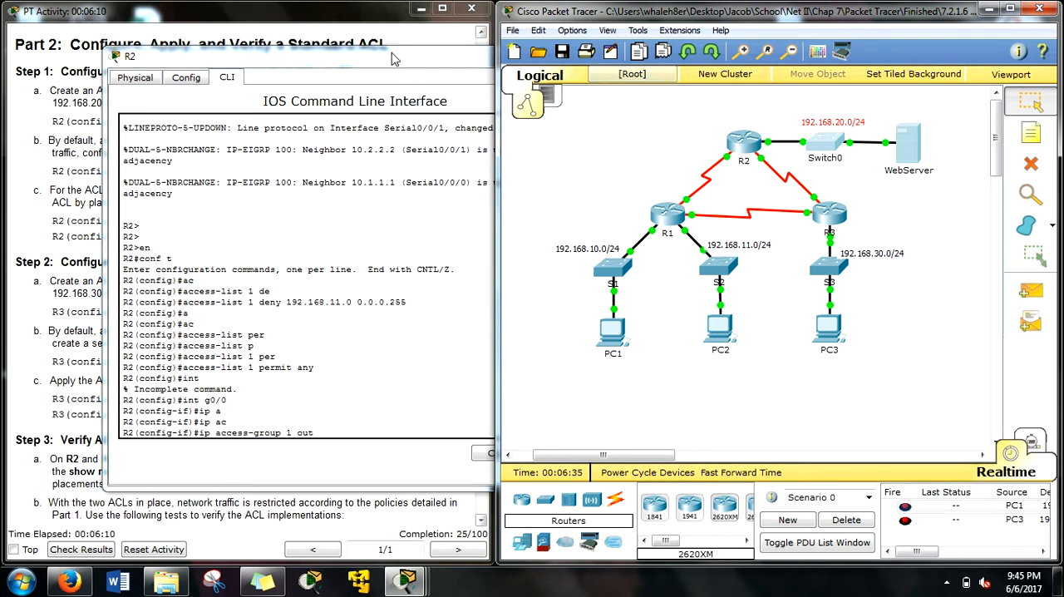
pyautogui.write('?')
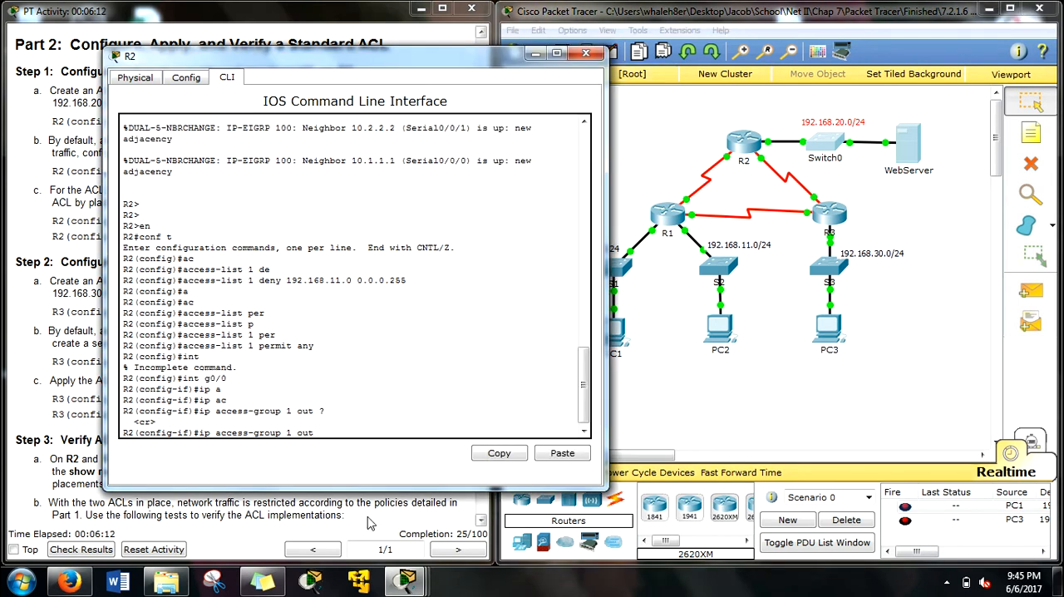
pyautogui.press('Return')
pyautogui.moveTo(474, 57); pyautogui.dragTo(874, 38)
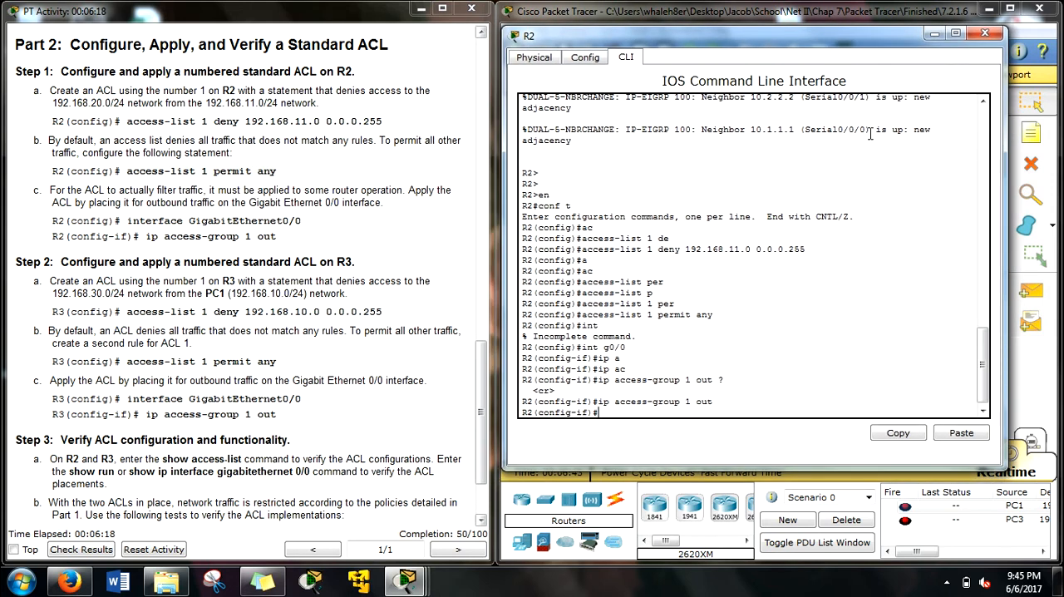
pyautogui.click(986, 33)
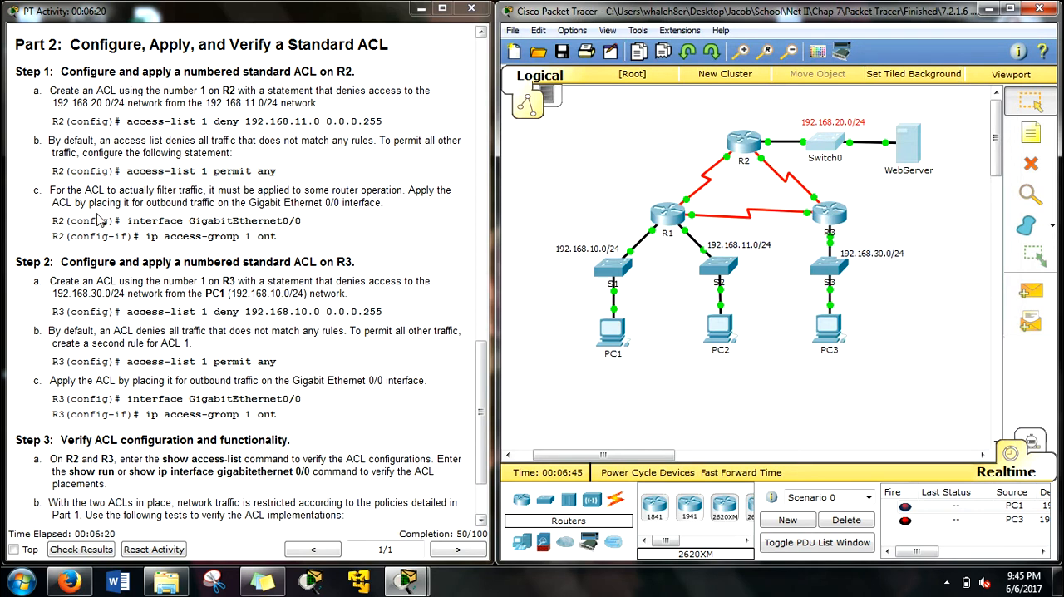
# Step: Review the Step 2 instructions, open R3's command line, and enter global configuration mode
pyautogui.scroll(-3, 64, 208)
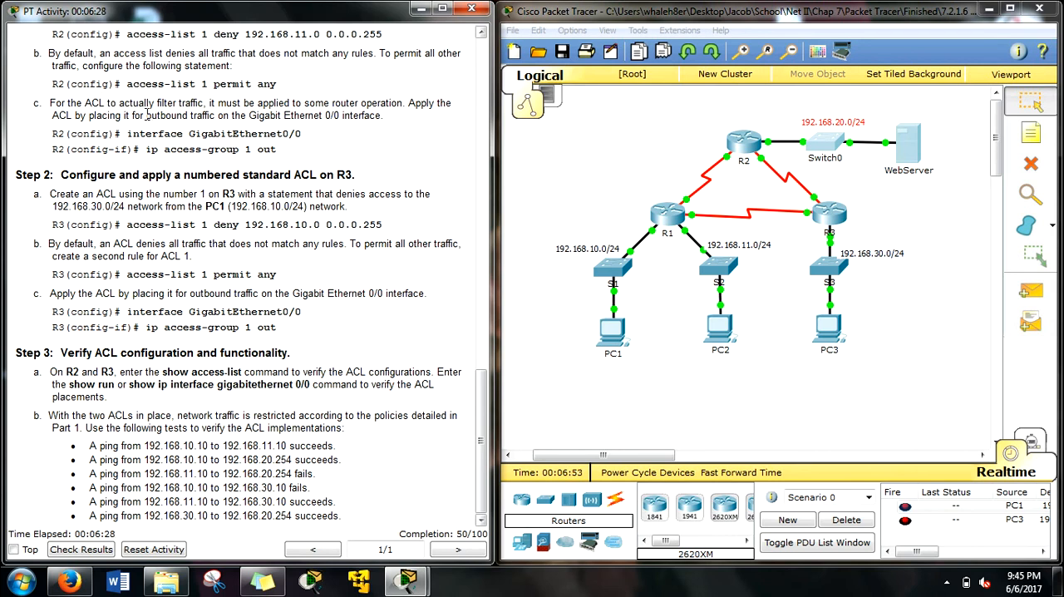
pyautogui.scroll(1, 148, 115)
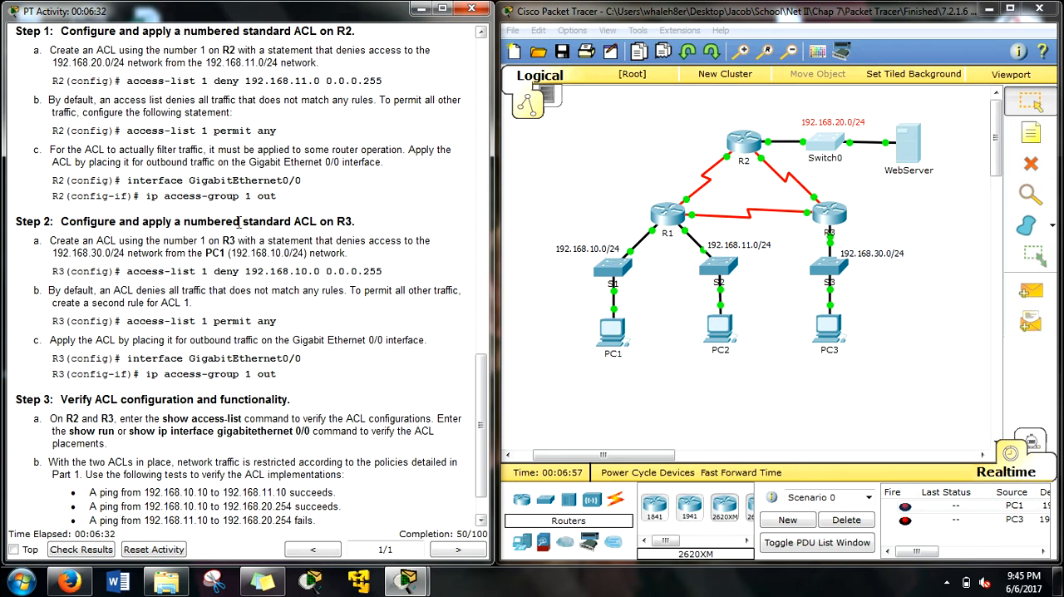
pyautogui.scroll(-1, 240, 221)
pyautogui.click(824, 221)
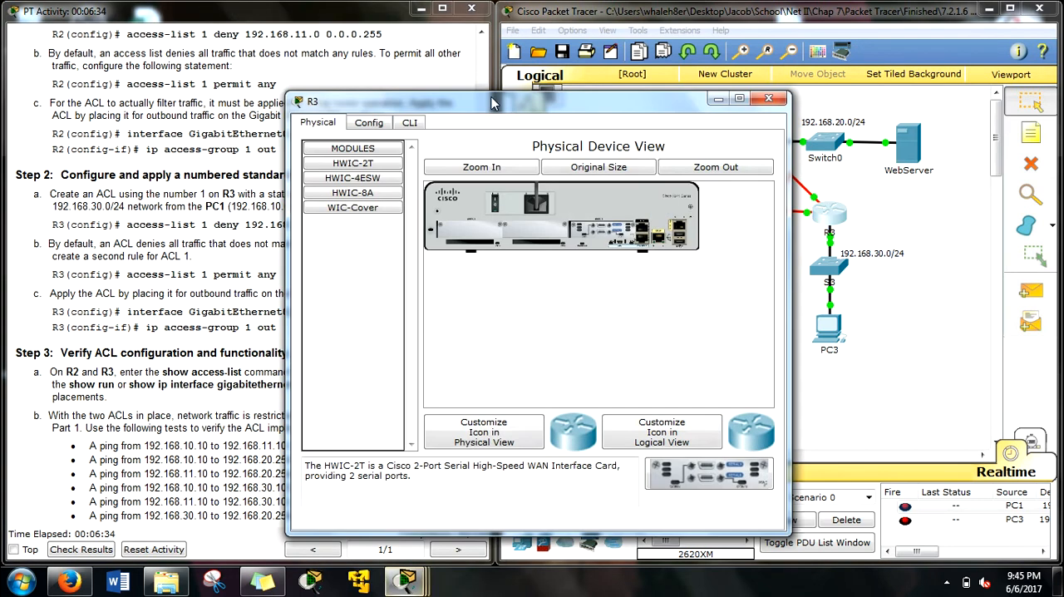
pyautogui.click(565, 93)
pyautogui.moveTo(598, 75); pyautogui.dragTo(657, 49)
pyautogui.press('Return')
pyautogui.press('Return')
pyautogui.write('en')
pyautogui.press('Return')
pyautogui.write('cong ')
pyautogui.write('f t')
pyautogui.press('Return')
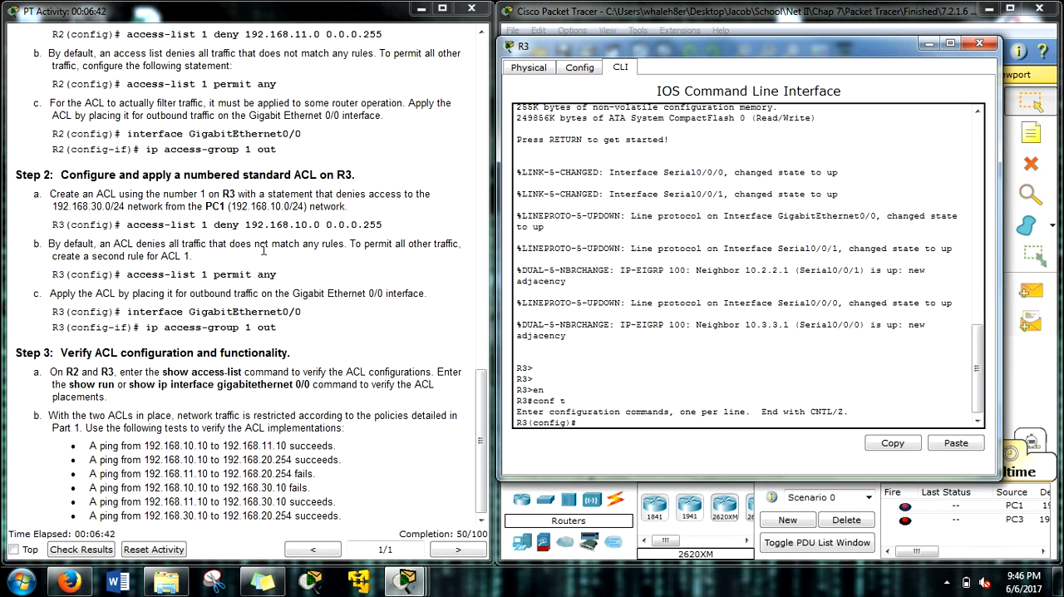
# Step: Add the rule access-list 1 deny 192.168.10.0 0.0.0.255 on R3
pyautogui.scroll(1, 233, 240)
pyautogui.scroll(-1, 202, 249)
pyautogui.write('ac')
pyautogui.press('Tab')
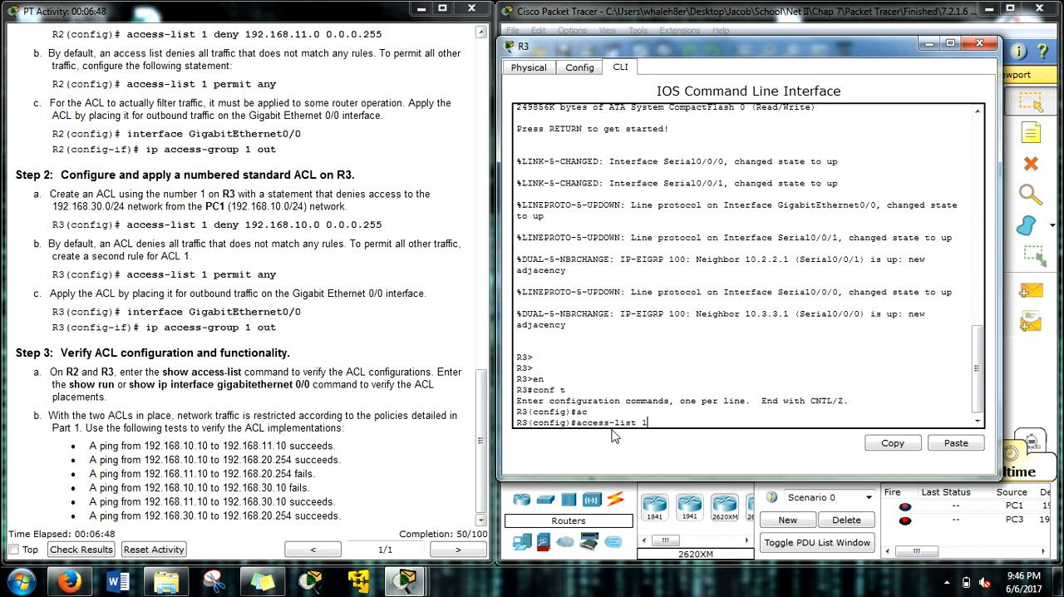
pyautogui.write('1 deny 192.168')
pyautogui.write('0')
pyautogui.write(' 0.0.')
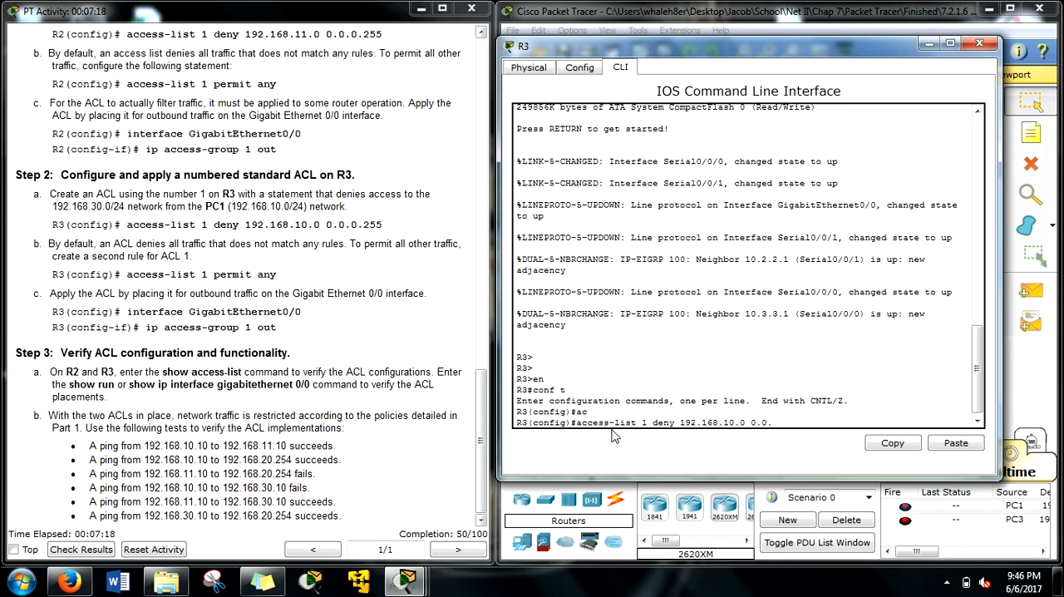
pyautogui.write('255')
pyautogui.press('Return')
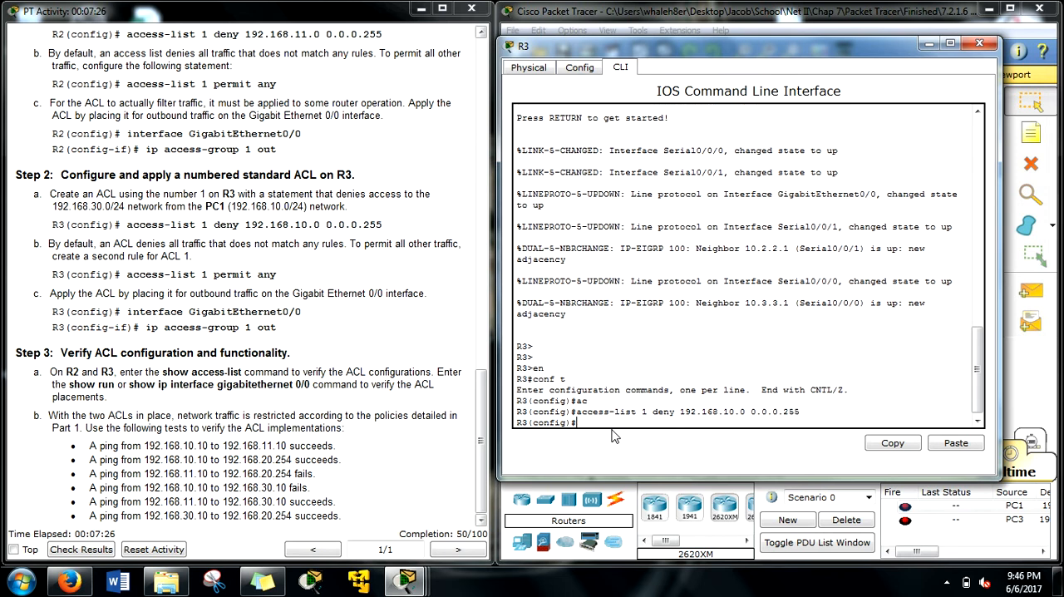
# Step: Add the second rule access-list 1 permit any on R3
pyautogui.write('acc')
pyautogui.press('Tab')
pyautogui.write('1')
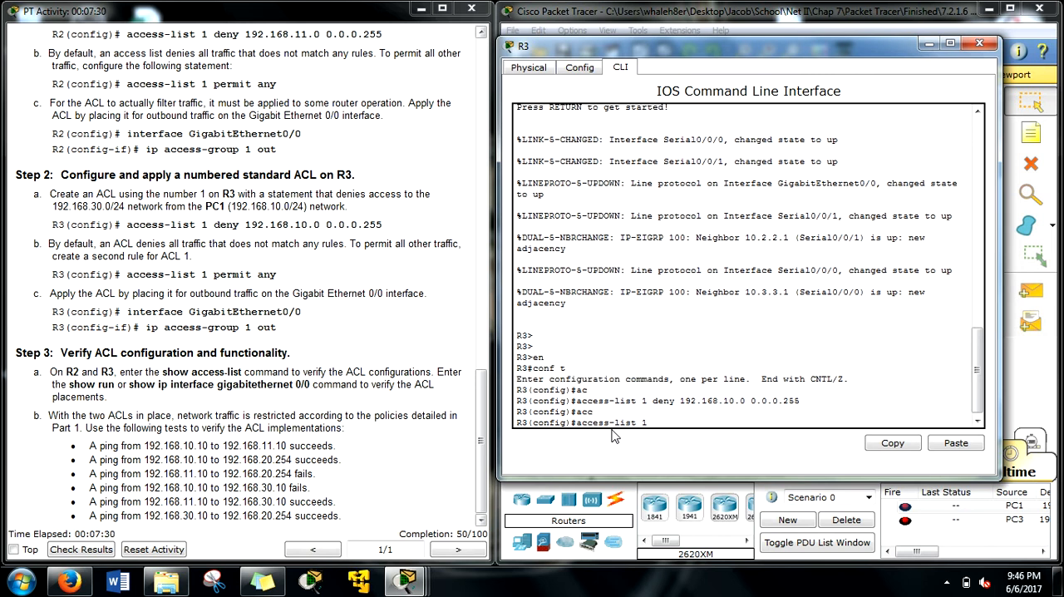
pyautogui.write(' per')
pyautogui.press('Tab')
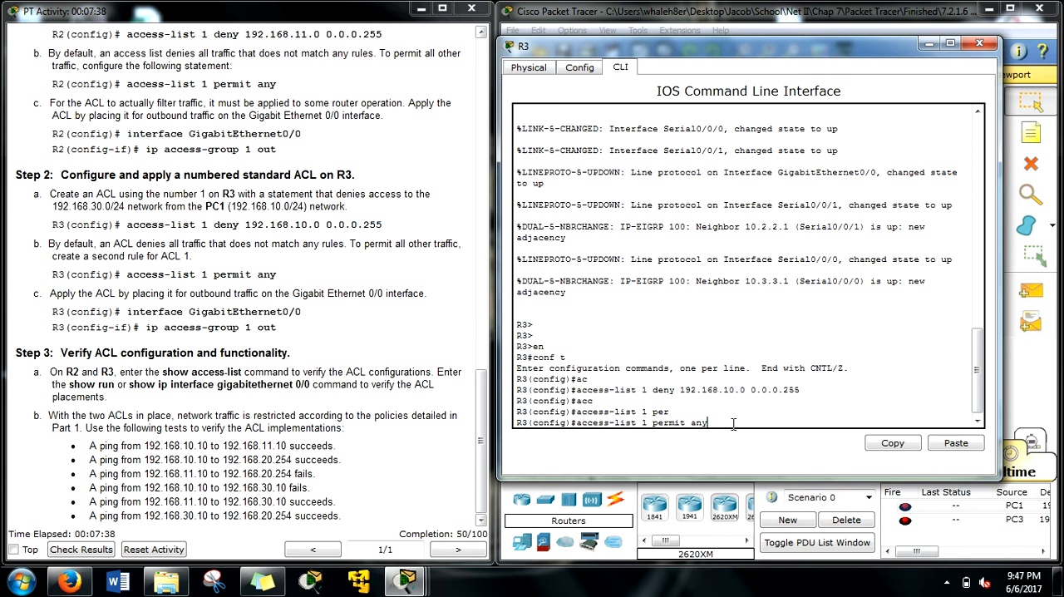
pyautogui.press('Return')
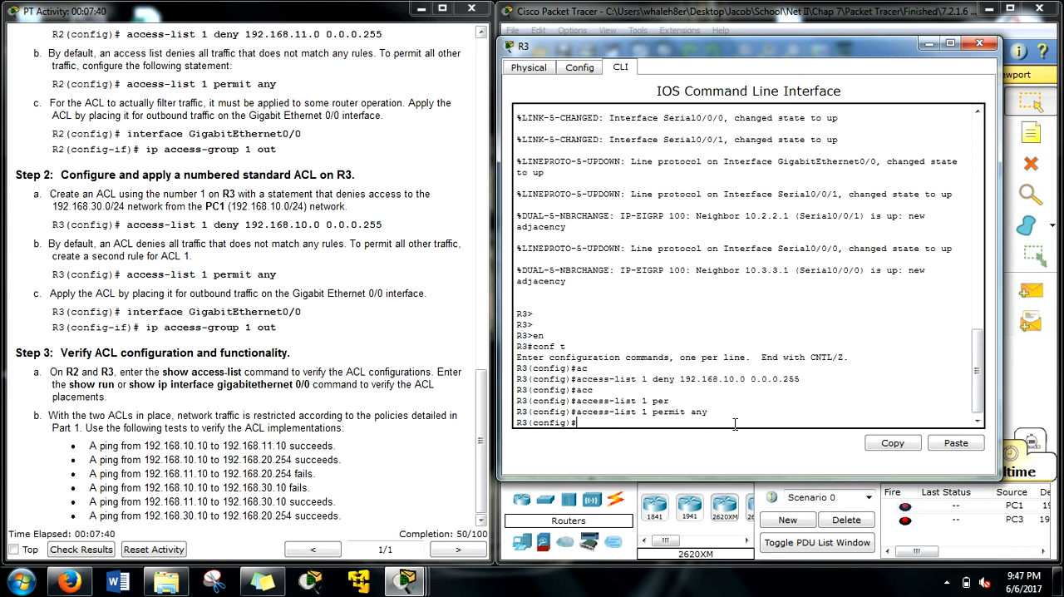
# Step: Enter interface configuration mode for g0/0 on R3
pyautogui.press('BackSpace')
pyautogui.press('BackSpace')
pyautogui.write('int g0/0')
pyautogui.press('Return')
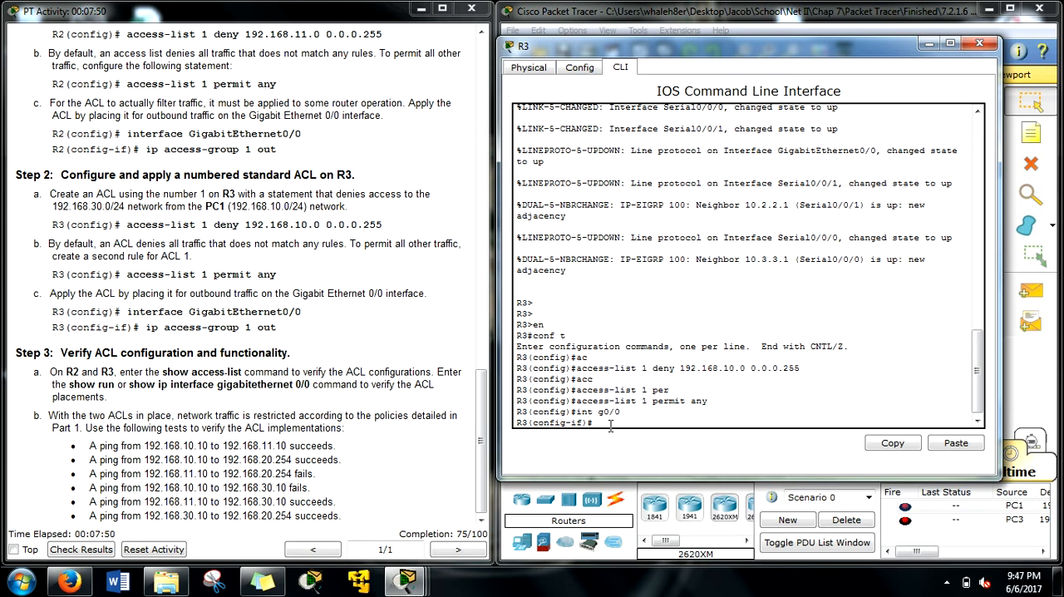
# Step: Check R3's link toward 192.168.30.0/24 in the topology and apply ip access-group 1 out to R3's g0/0 interface
pyautogui.write('ip acc')
pyautogui.press('Tab')
pyautogui.write('1')
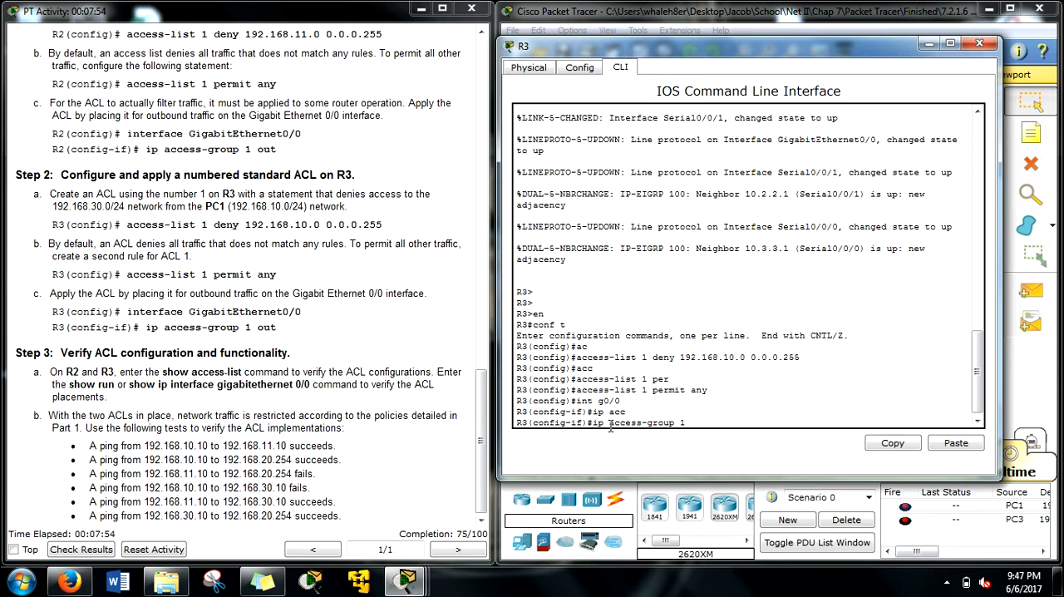
pyautogui.write(' out')
pyautogui.moveTo(831, 56); pyautogui.dragTo(332, 63)
pyautogui.moveTo(659, 398); pyautogui.dragTo(552, 235)
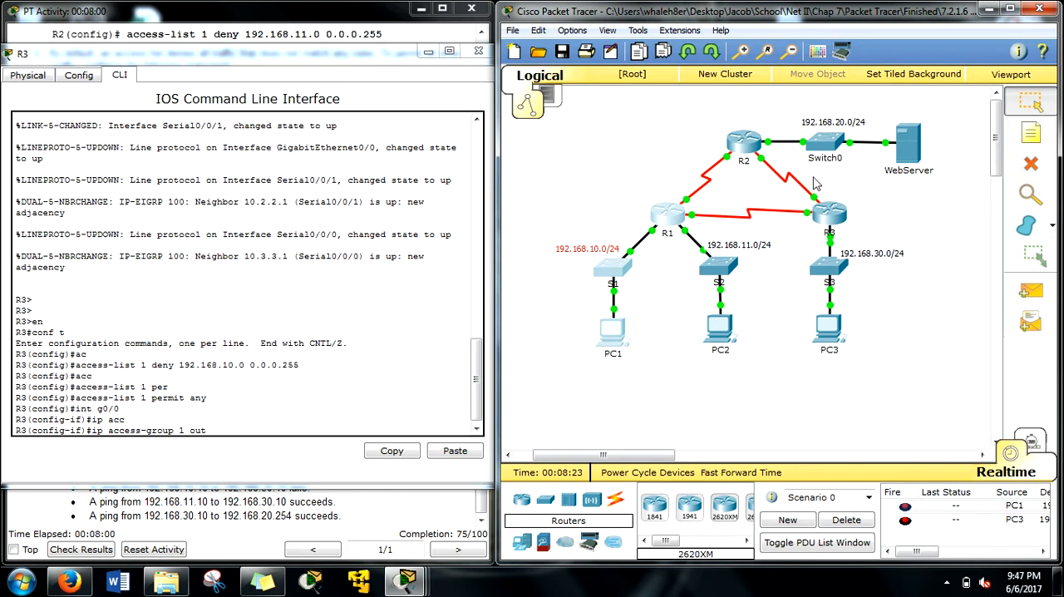
pyautogui.click(834, 234)
pyautogui.moveTo(833, 234); pyautogui.dragTo(818, 233)
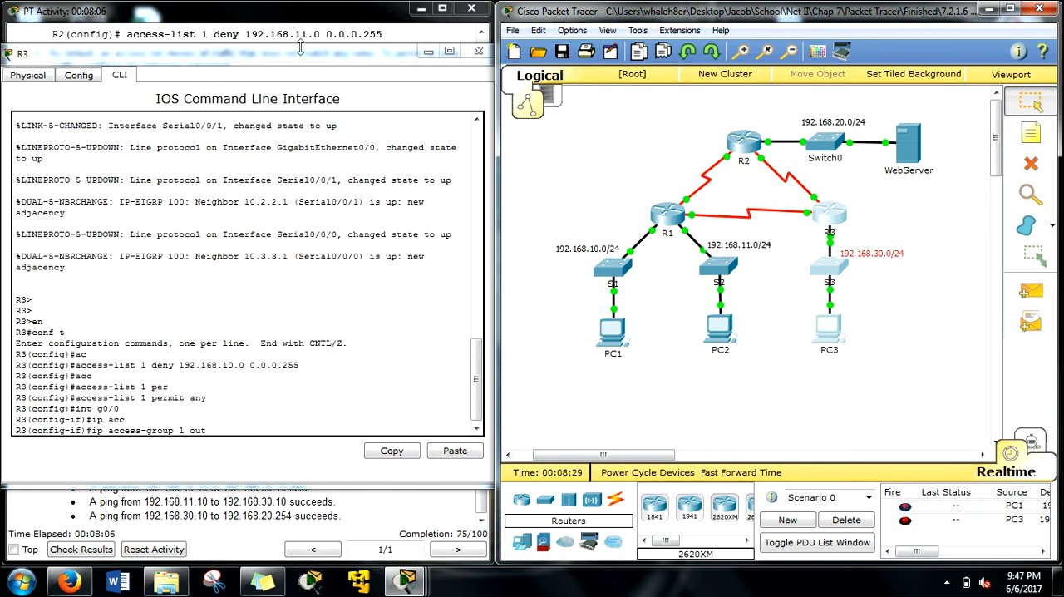
pyautogui.moveTo(403, 52); pyautogui.dragTo(911, 48)
pyautogui.scroll(-1, 860, 254)
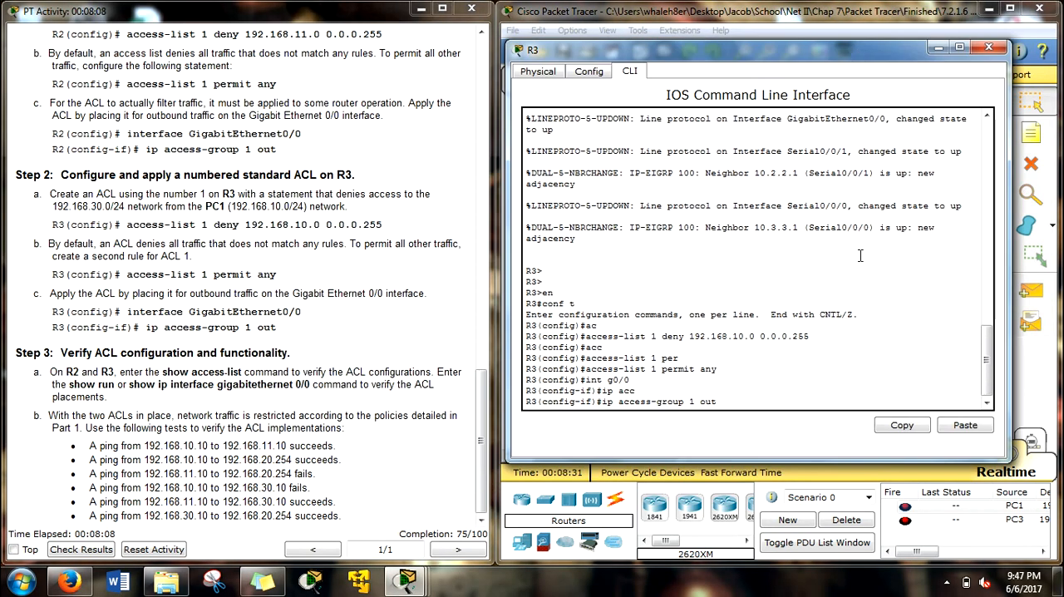
pyautogui.press('Return')
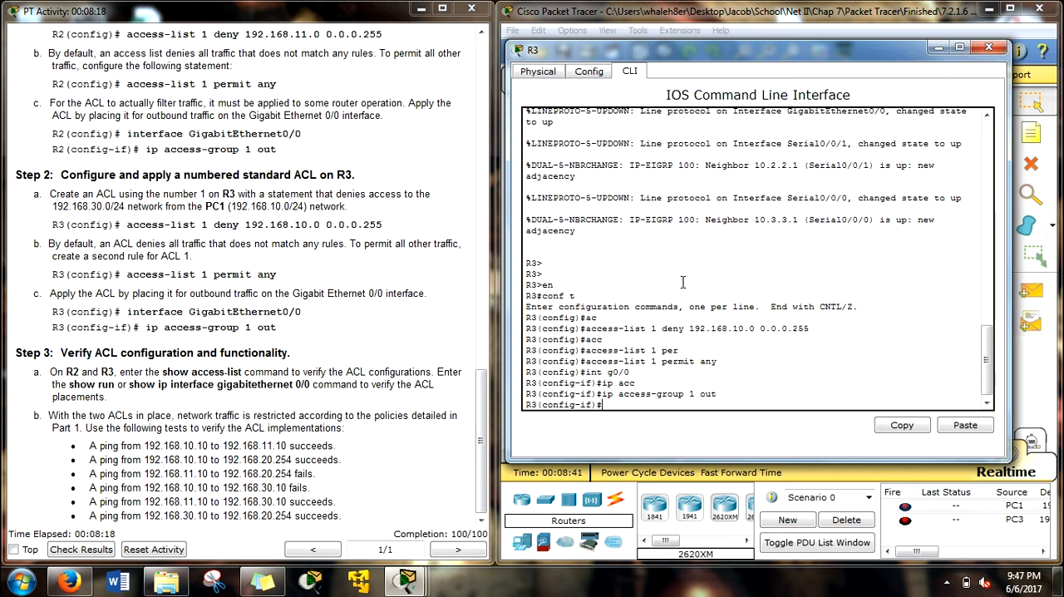
# Step: Exit interface and global configuration on R3 to return to privileged EXEC mode
pyautogui.scroll(-2, 685, 284)
pyautogui.write('exit')
pyautogui.press('Return')
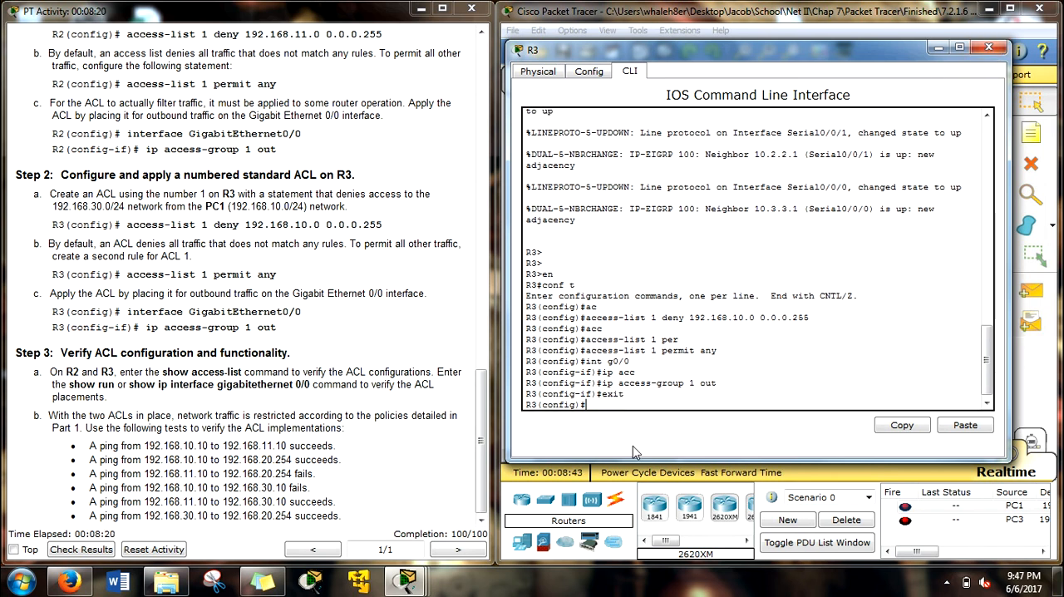
pyautogui.write('exit')
pyautogui.press('Return')
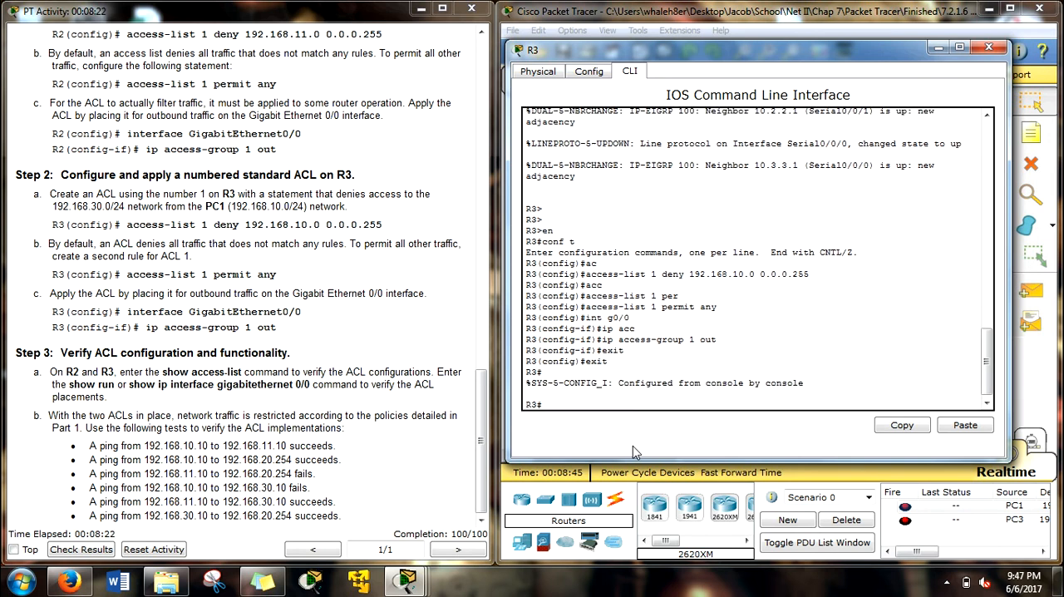
# Step: Save R3's running configuration to startup-config with the default destination filename and close its window
pyautogui.write('cop r s')
pyautogui.press('Return')
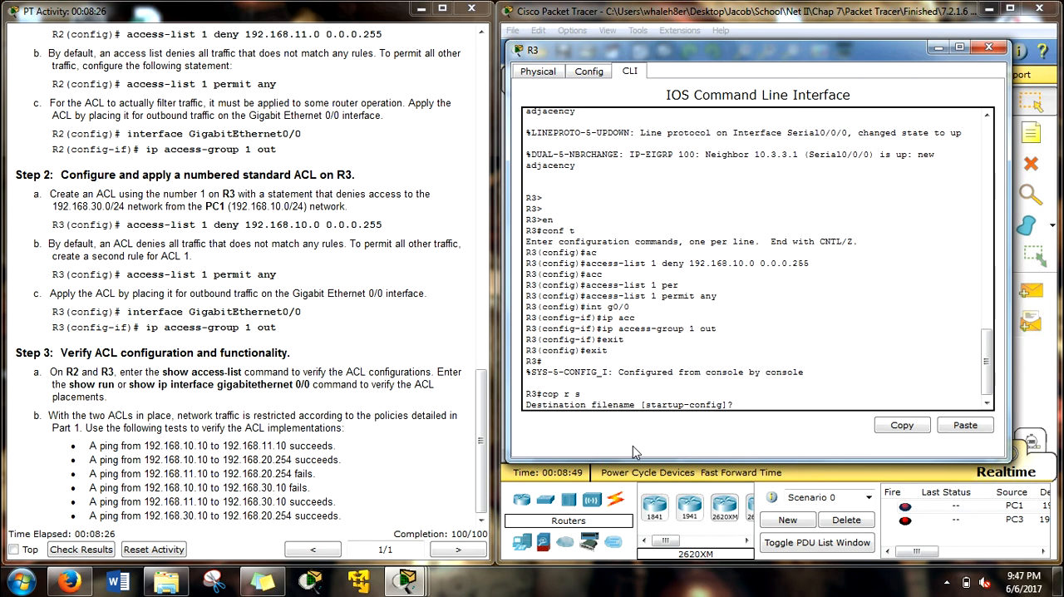
pyautogui.press('Return')
pyautogui.click(989, 47)
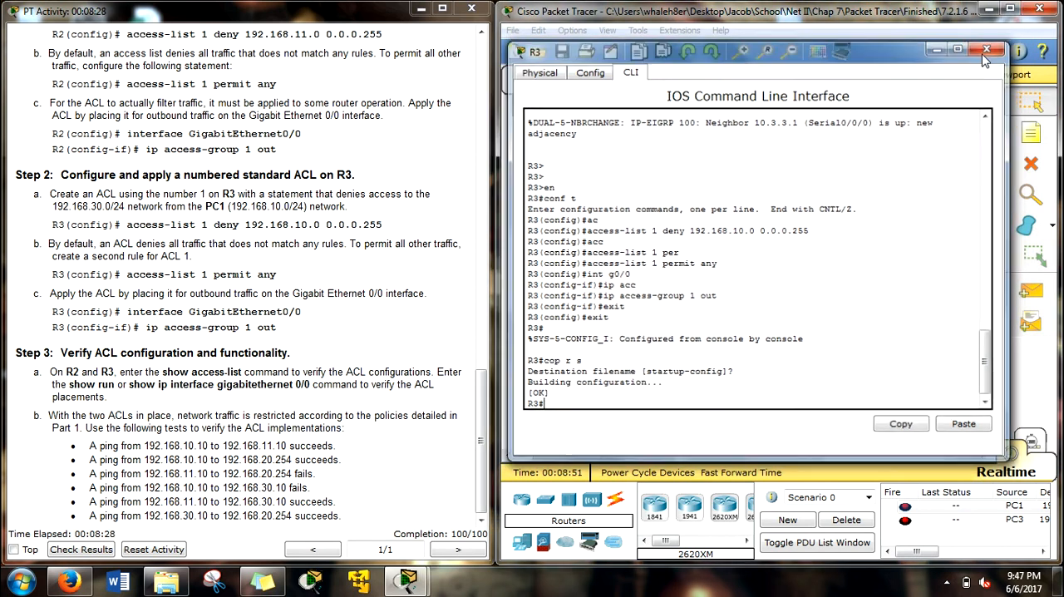
# Step: Reopen R2's command line and save its running configuration to startup-config with do cop r s
pyautogui.click(743, 143)
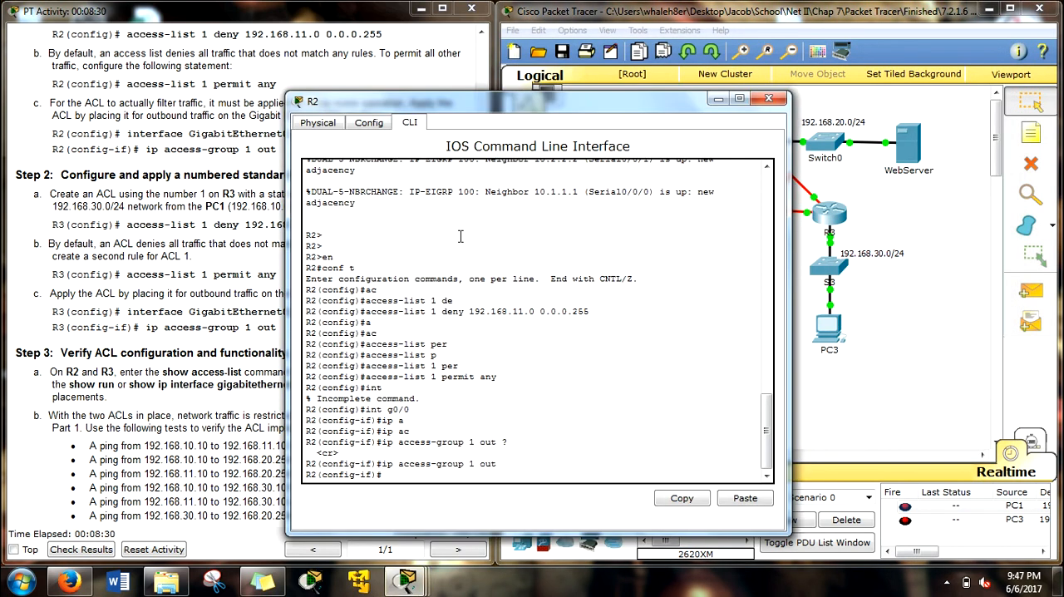
pyautogui.press('Return')
pyautogui.press('Return')
pyautogui.press('Return')
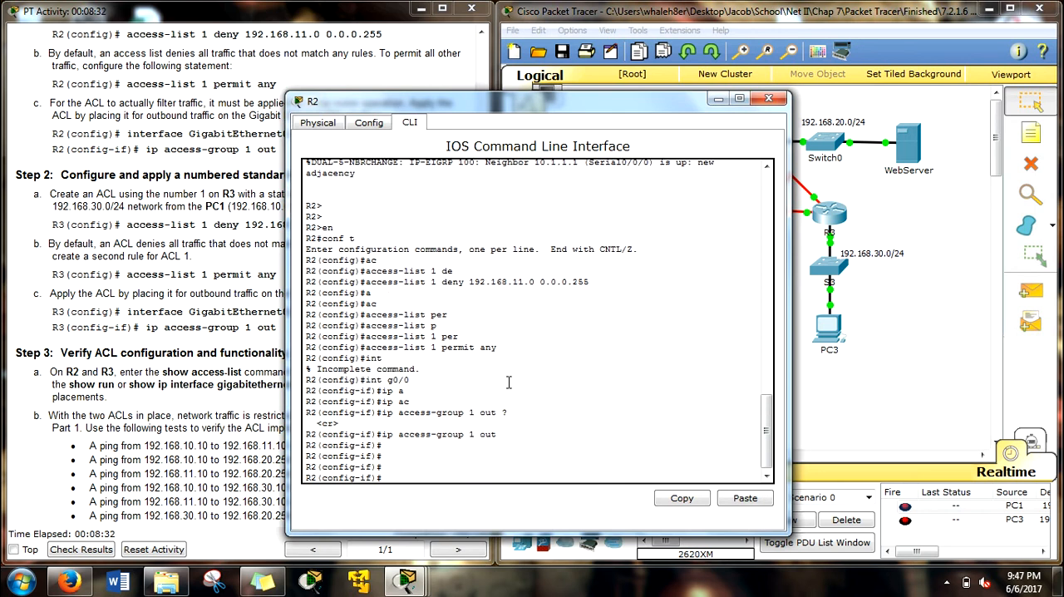
pyautogui.write('do cop r s')
pyautogui.press('Return')
pyautogui.press('Return')
pyautogui.press('Return')
pyautogui.press('Return')
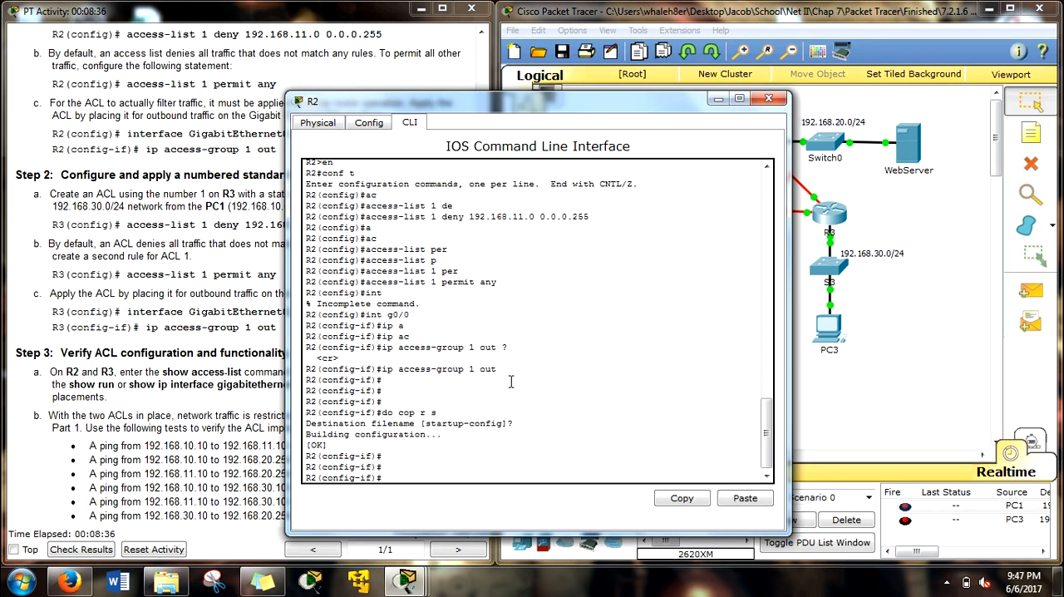
# Step: Close R2's window and review the ping tests listed in Step 3 for verifying the ACLs
pyautogui.click(768, 98)
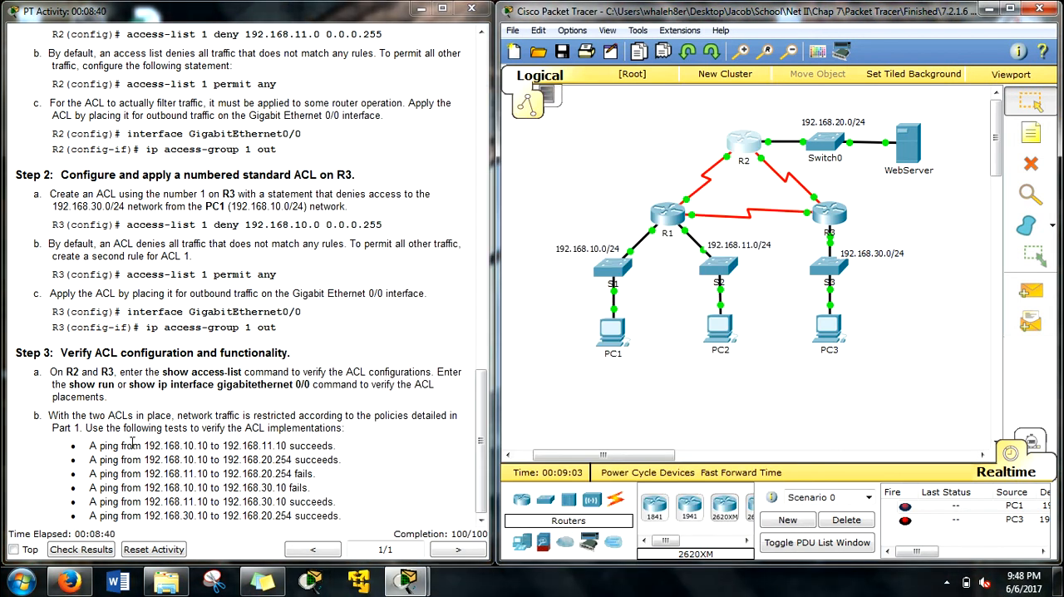
pyautogui.moveTo(75, 447); pyautogui.dragTo(339, 515)
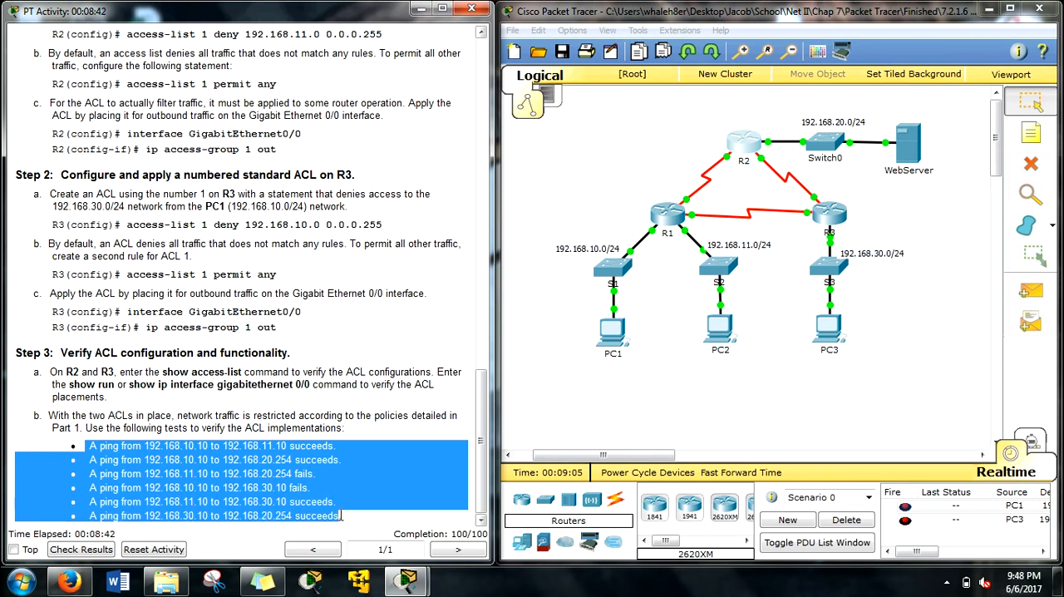
pyautogui.click(357, 519)
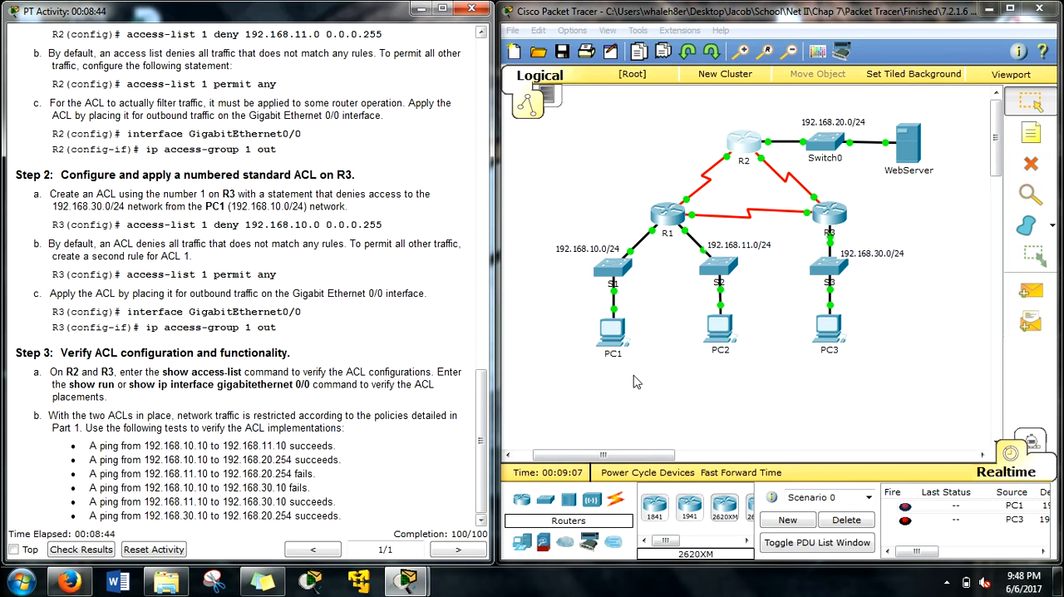
# Step: Open PC1's Command Prompt and ping 192.168.11.10 to test connectivity to PC2
pyautogui.click(610, 330)
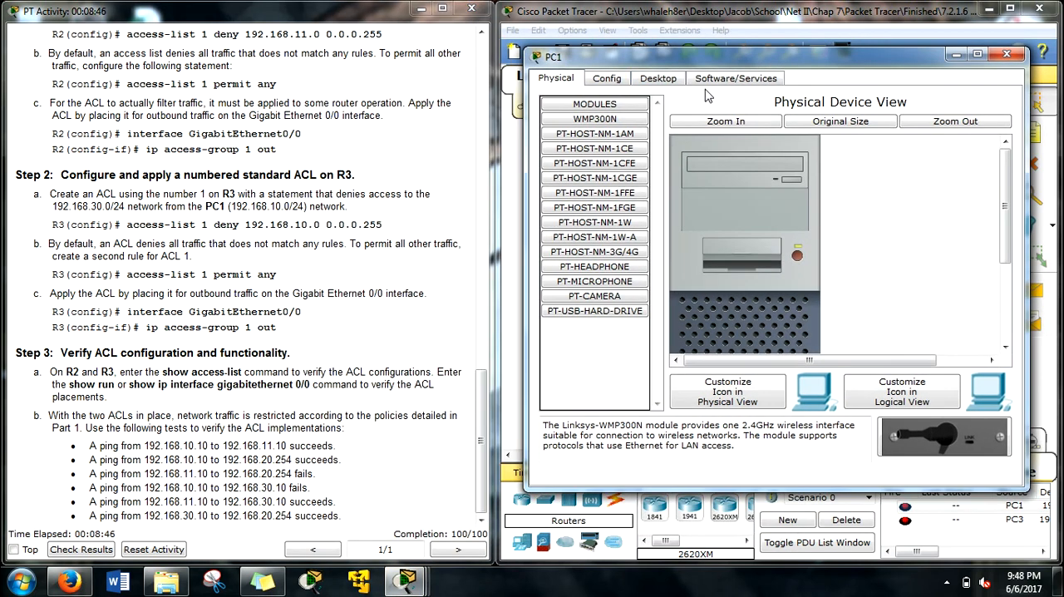
pyautogui.click(658, 77)
pyautogui.click(864, 125)
pyautogui.write('ping')
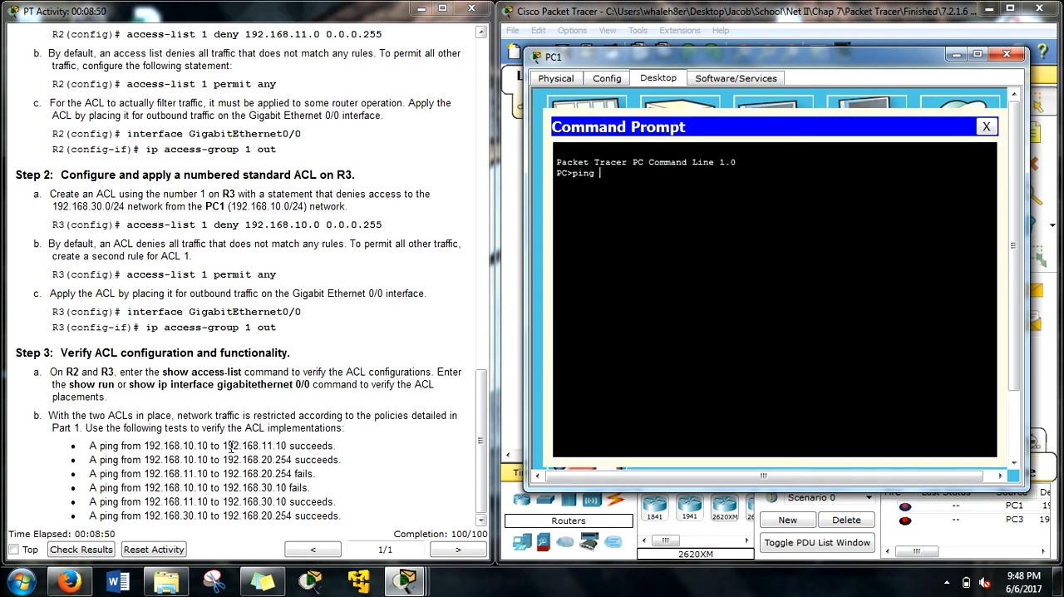
pyautogui.moveTo(222, 445); pyautogui.dragTo(284, 446)
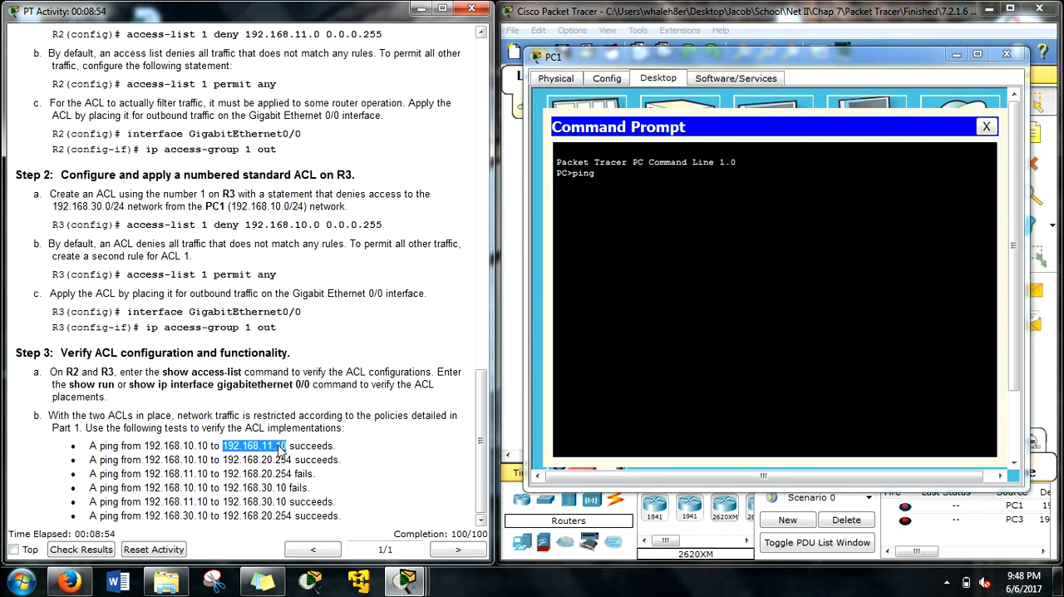
pyautogui.click(634, 176)
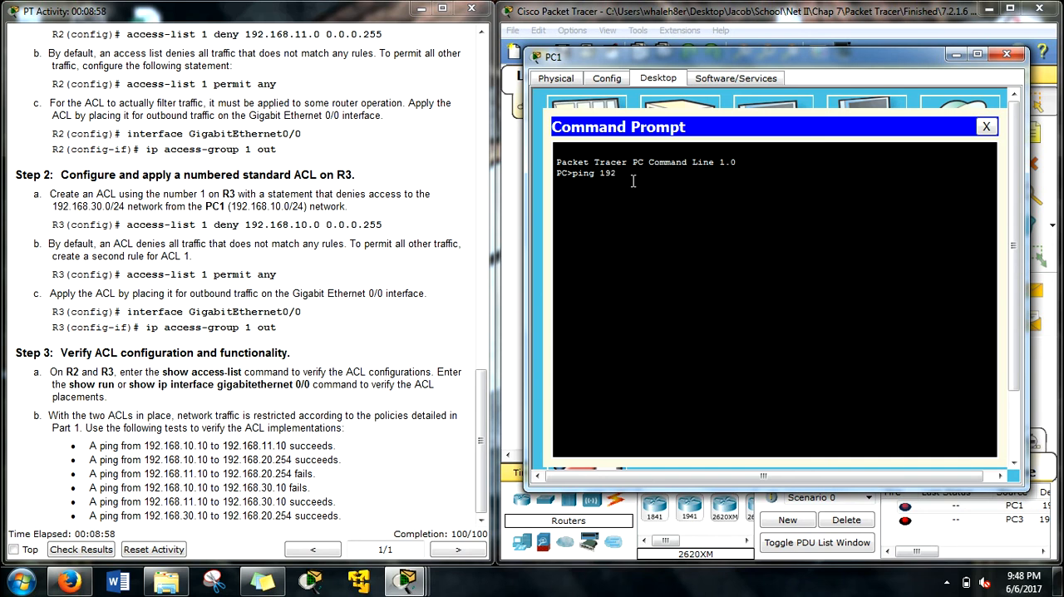
pyautogui.write('ping 192.168.11.10')
pyautogui.press('Return')
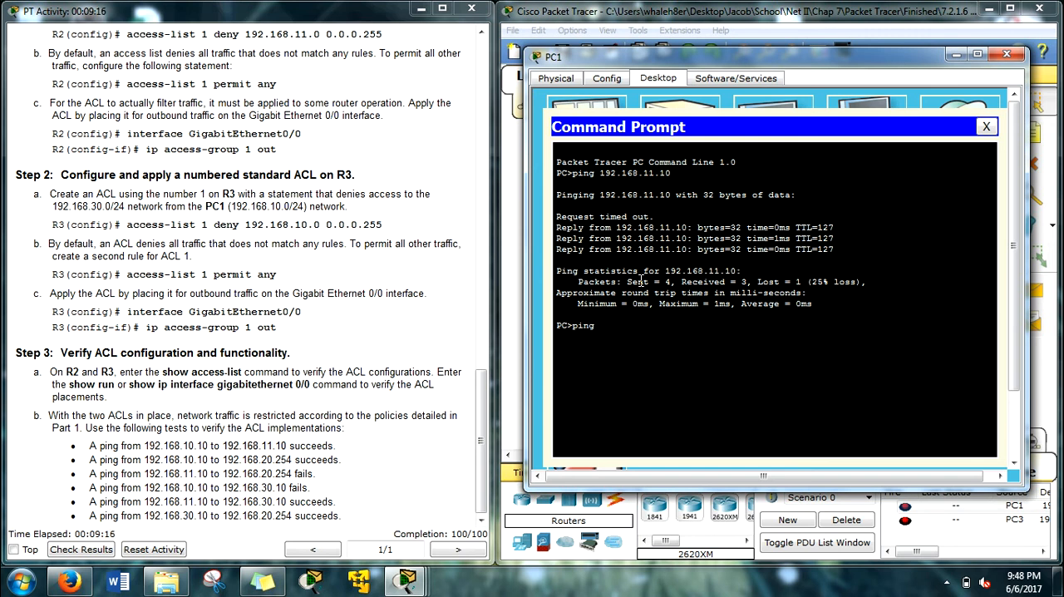
# Step: Ping the web server at 192.168.20.254 from PC1 and close PC1's window
pyautogui.write('19')
pyautogui.write('2.168.20.254')
pyautogui.press('Return')
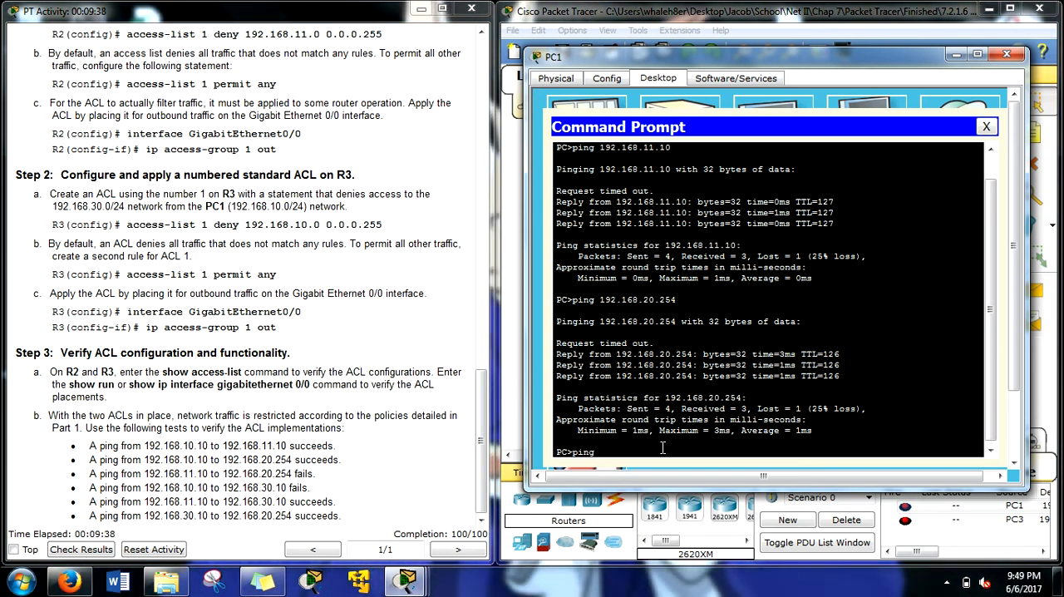
pyautogui.click(1007, 54)
# Step: Copy the ping 192.168.20.254 command from PC1's Command Prompt and close PC1's window
pyautogui.click(726, 326)
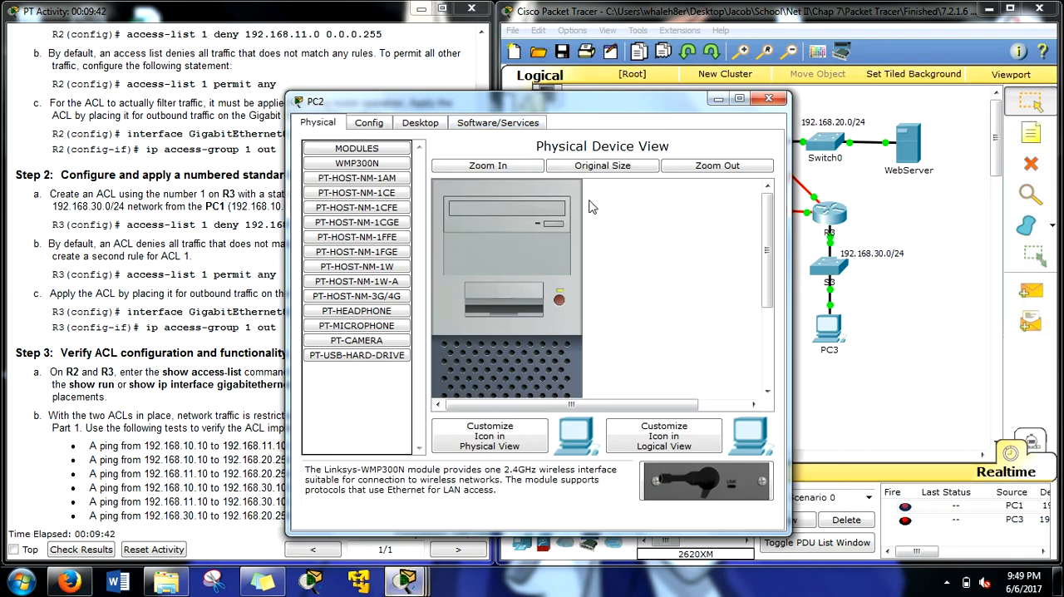
pyautogui.click(768, 99)
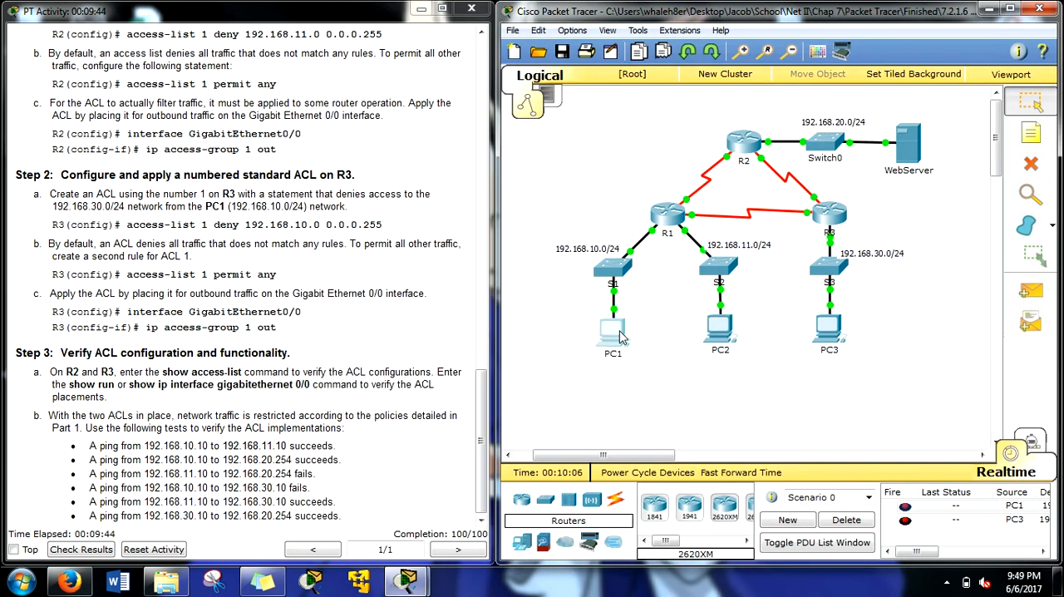
pyautogui.click(615, 333)
pyautogui.click(602, 236)
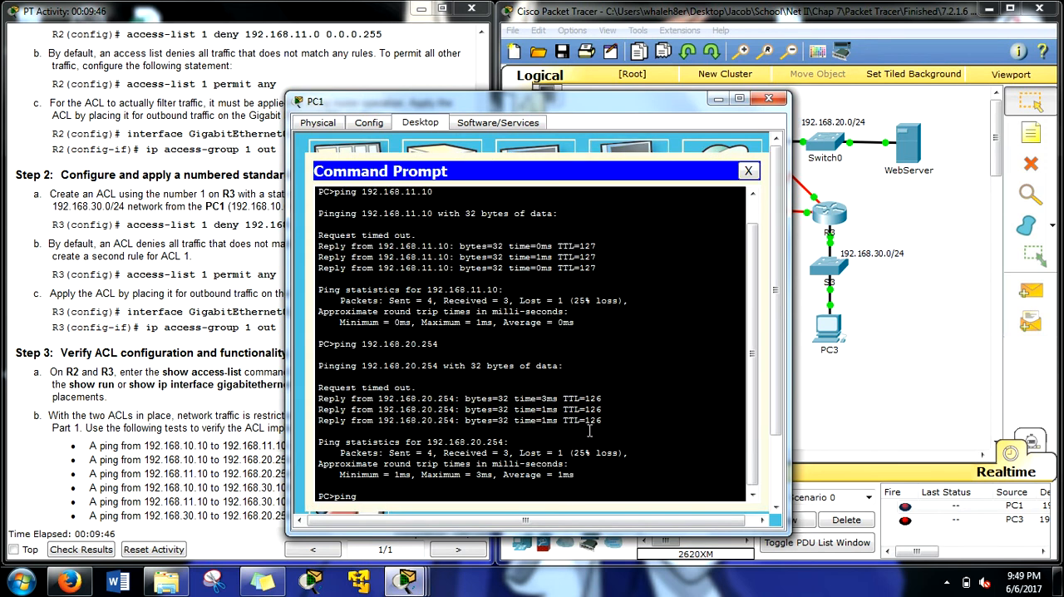
pyautogui.moveTo(440, 343); pyautogui.dragTo(332, 348)
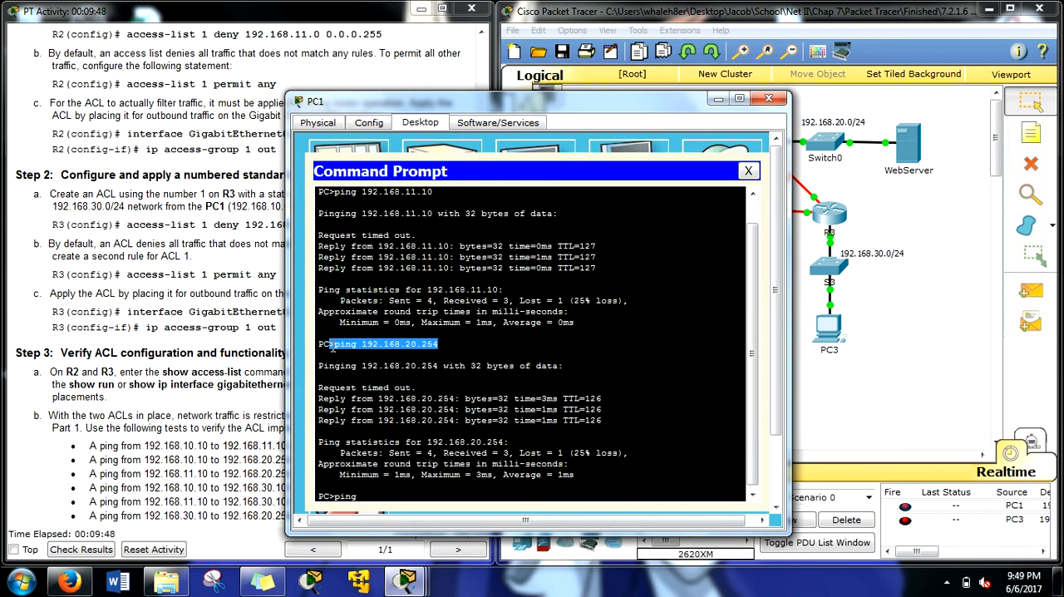
pyautogui.rightClick(336, 345)
pyautogui.click(398, 356)
pyautogui.click(760, 104)
# Step: Paste and run ping 192.168.20.254 in PC2's Command Prompt, check the replies, and close PC2's window
pyautogui.click(710, 313)
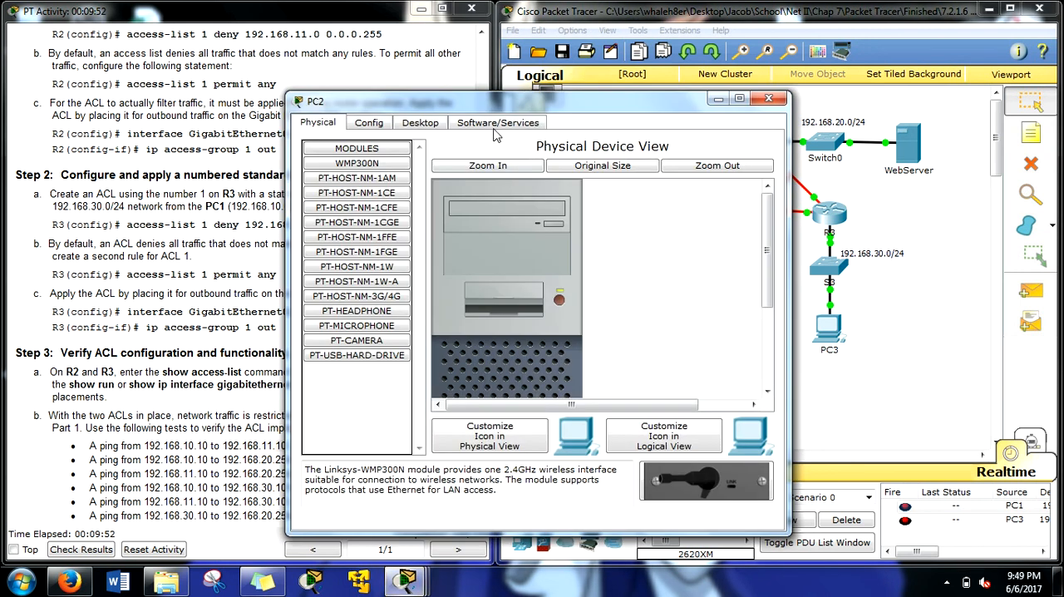
pyautogui.click(420, 123)
pyautogui.click(560, 183)
pyautogui.rightClick(534, 344)
pyautogui.click(573, 376)
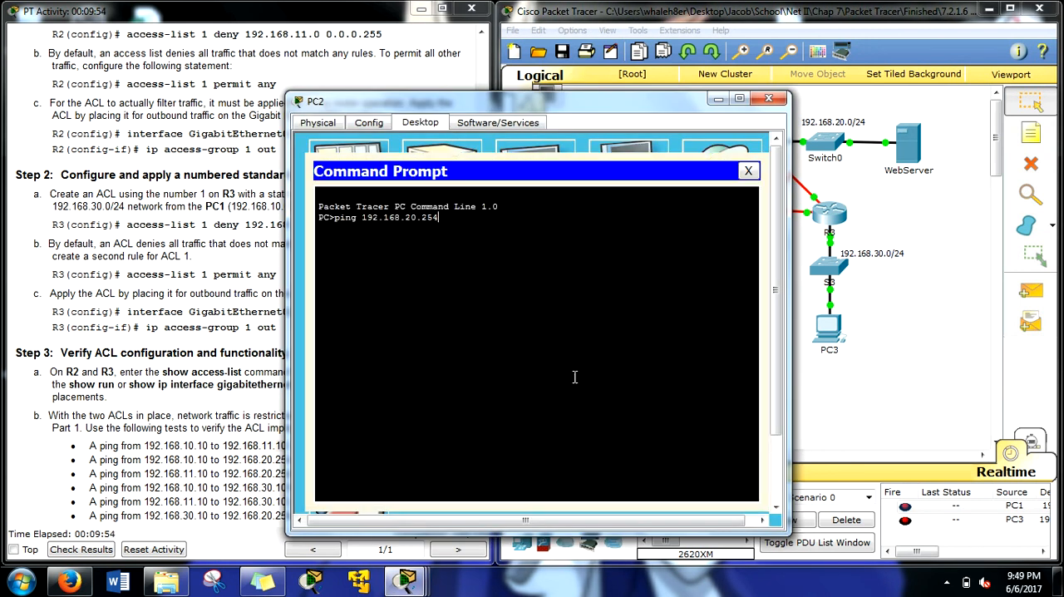
pyautogui.press('Return')
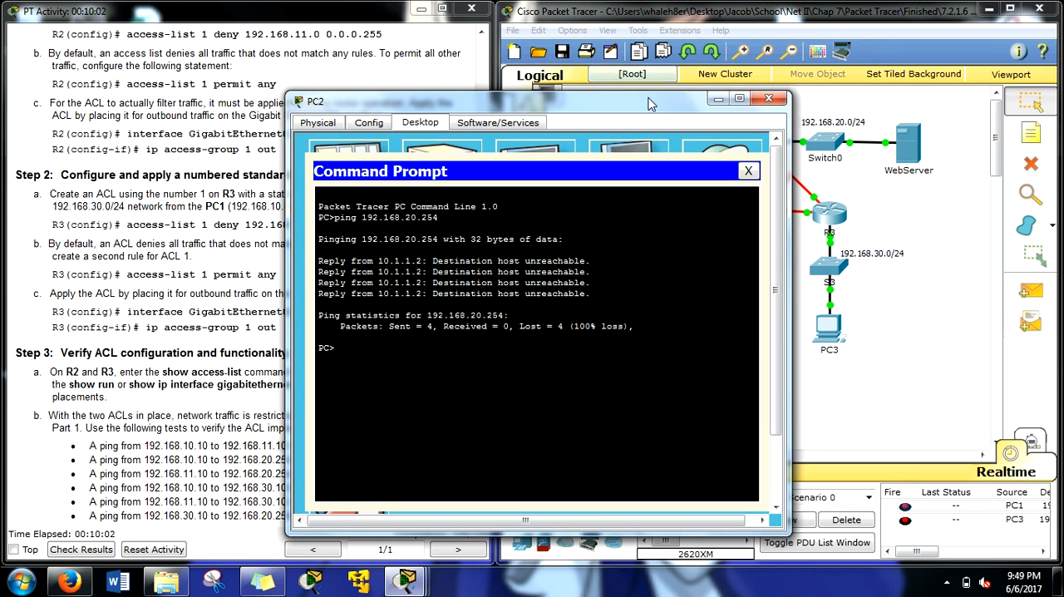
pyautogui.moveTo(647, 97); pyautogui.dragTo(521, 72)
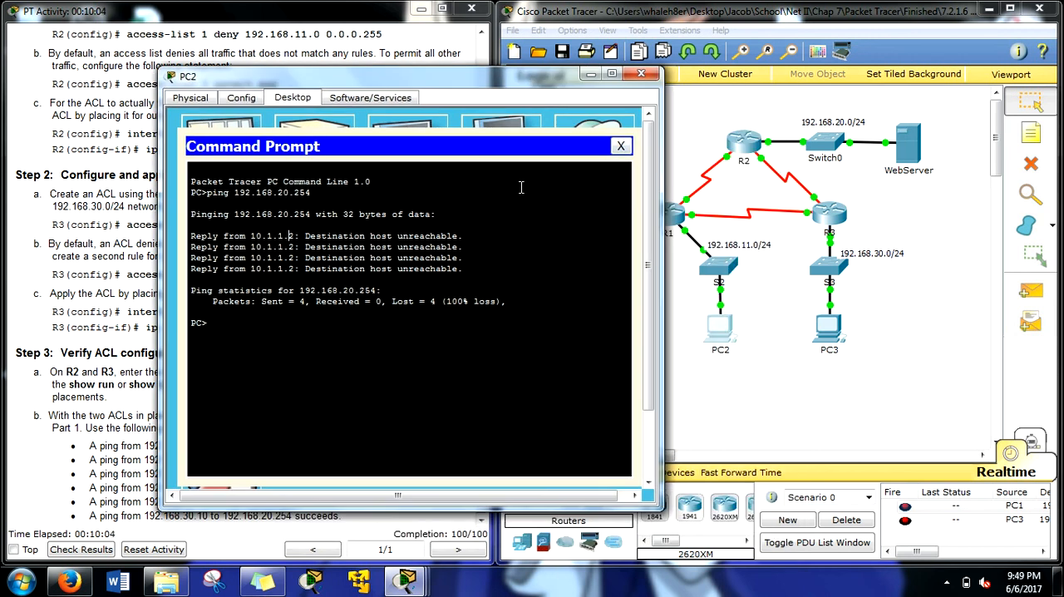
pyautogui.click(637, 76)
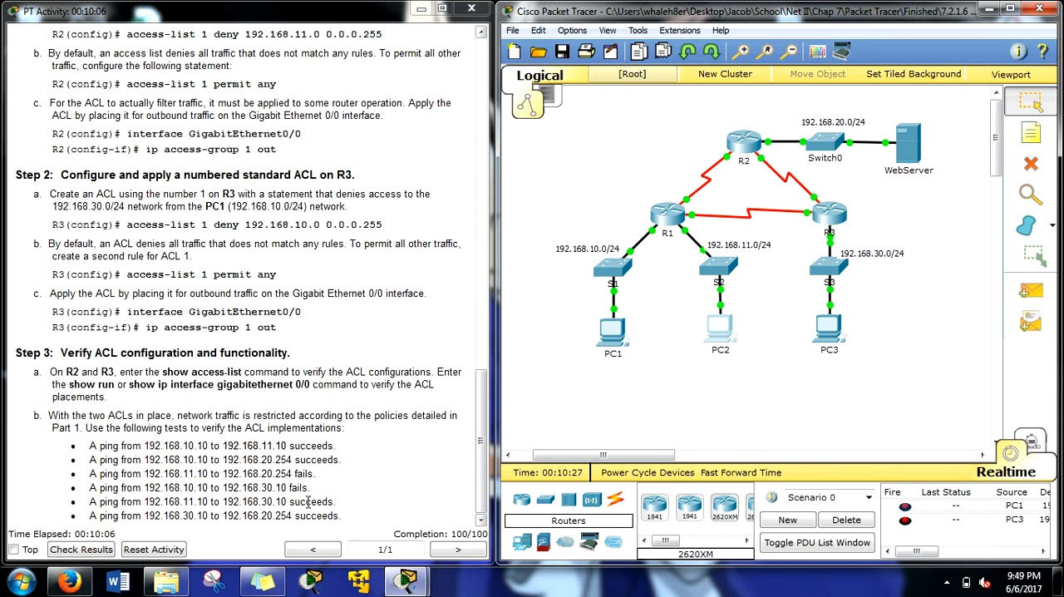